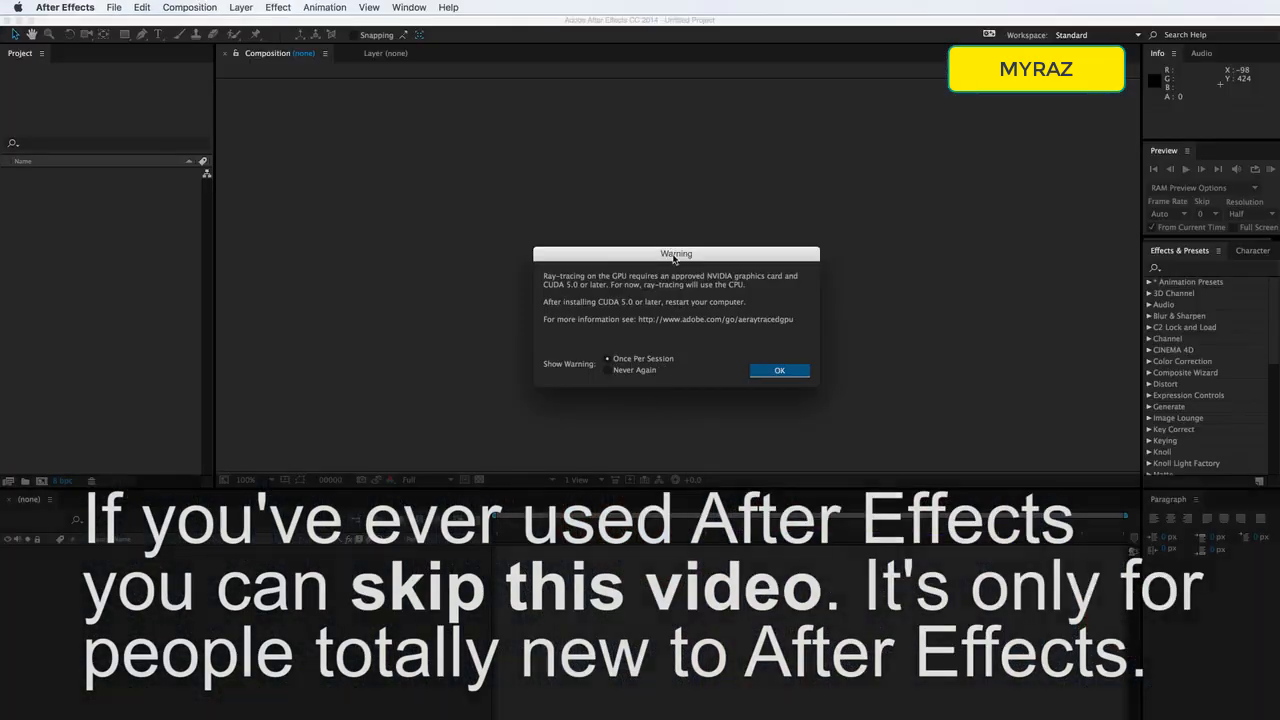
Dismiss the ray-tracing warning, then disable showing the welcome screen at startup and close it
click(758, 342)
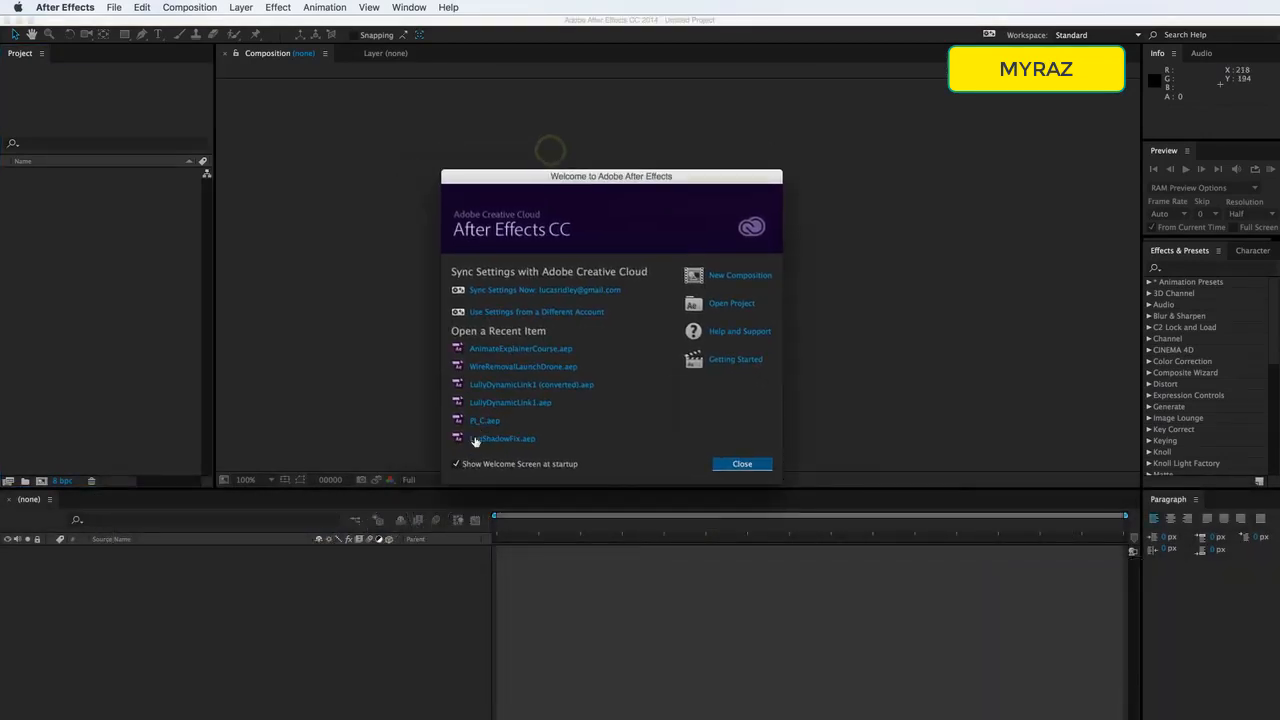
click(458, 465)
click(742, 463)
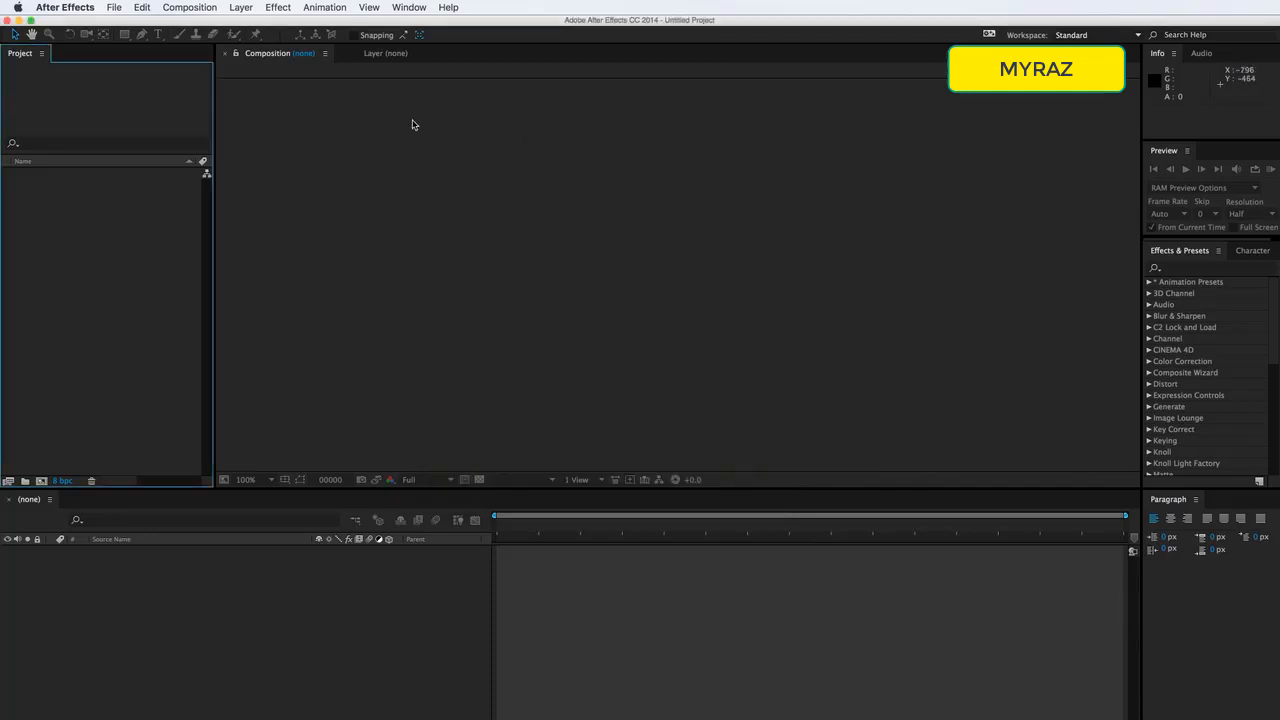
Reset the Standard workspace to its original layout
click(421, 7)
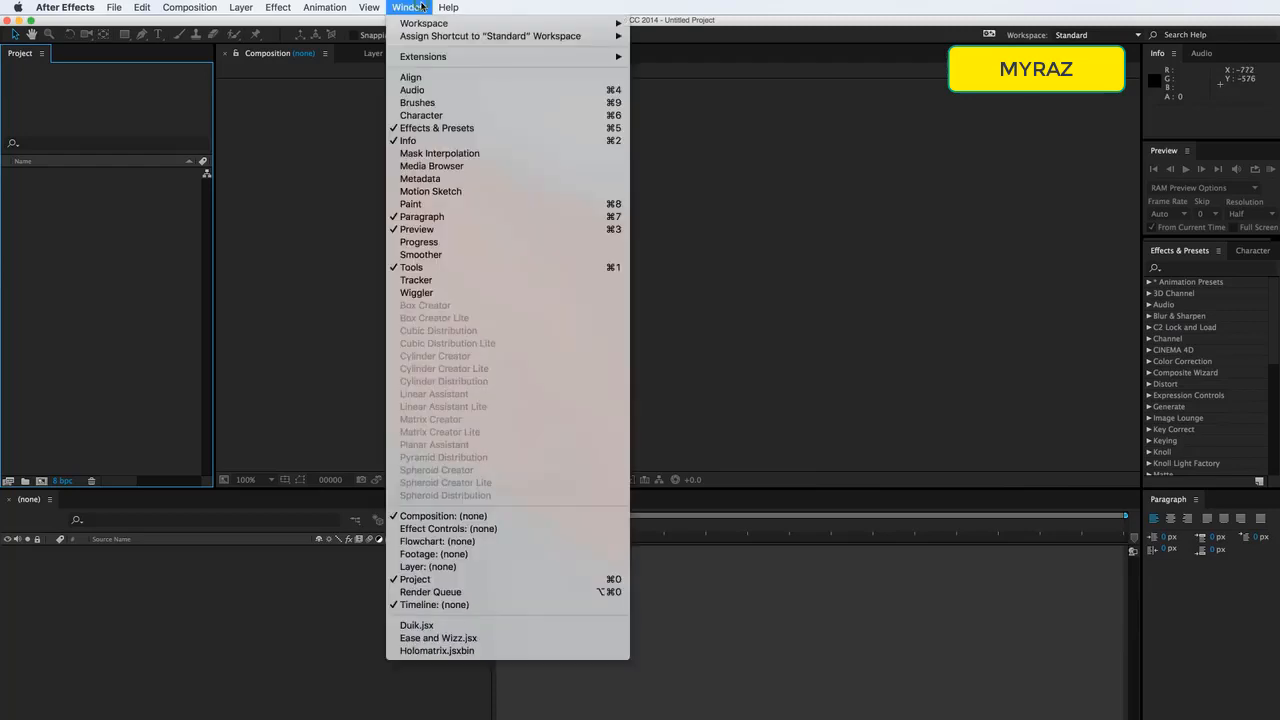
mouse_move(430, 23)
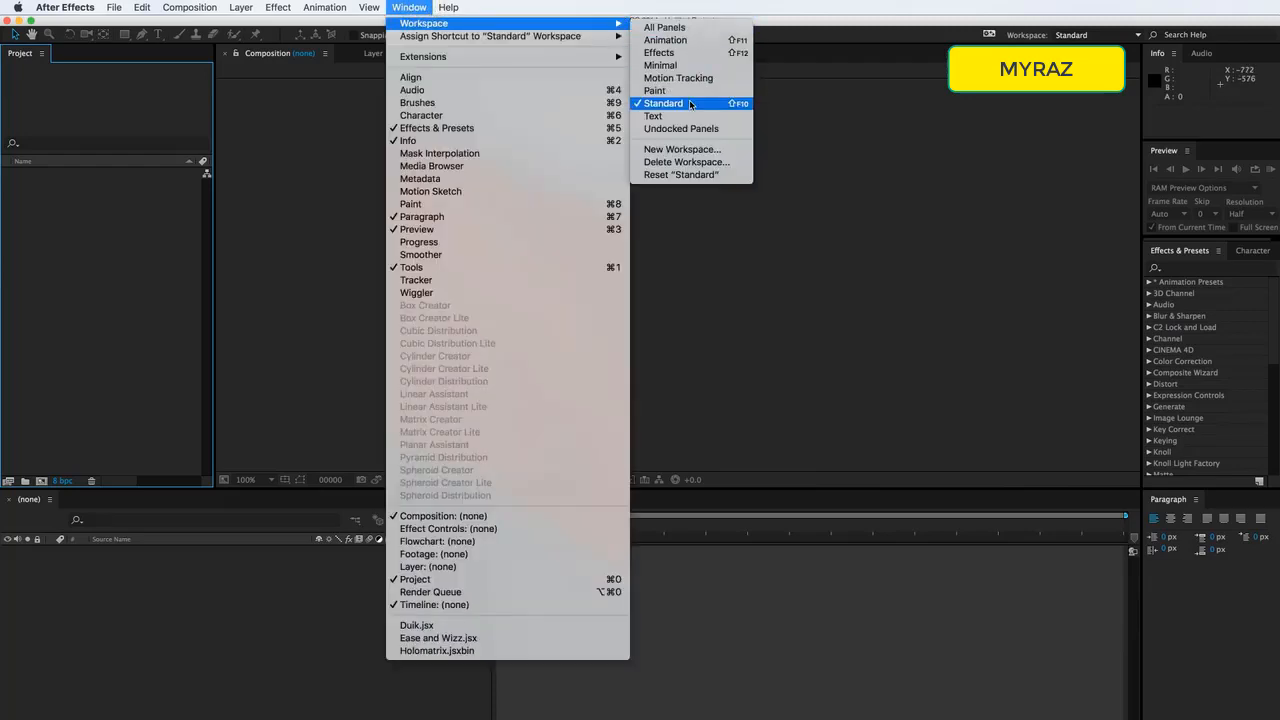
click(708, 175)
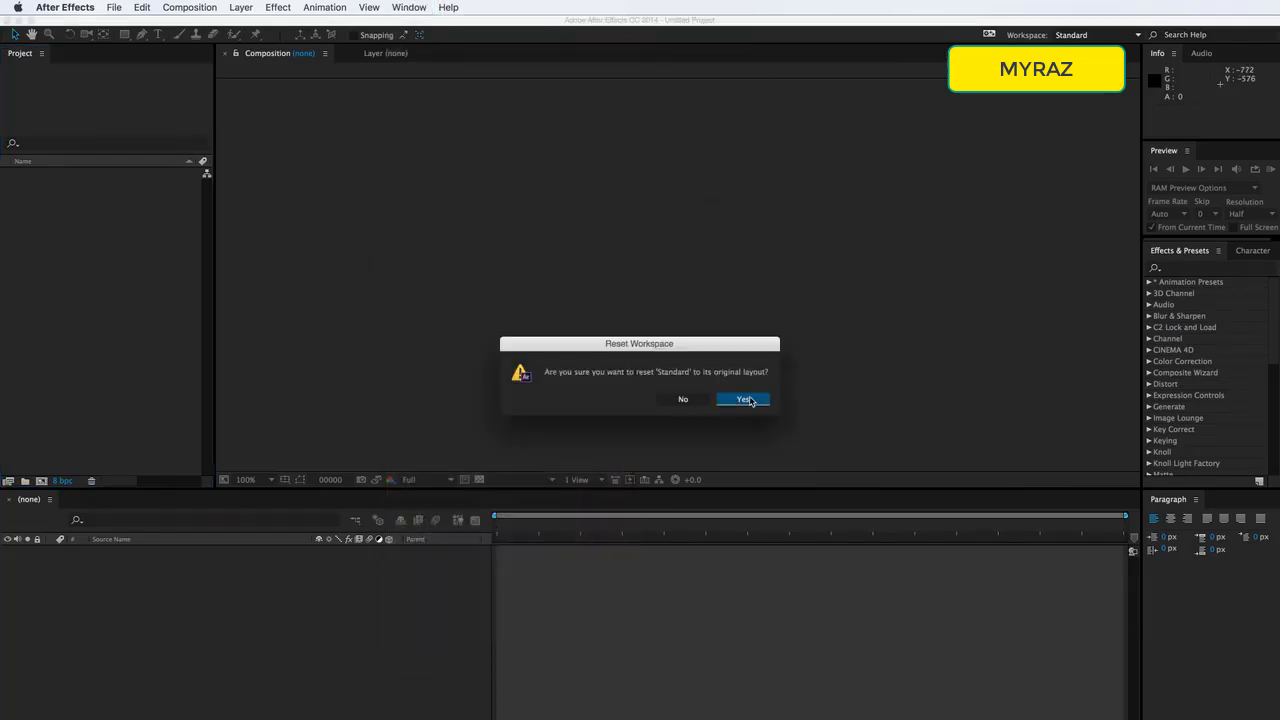
click(740, 399)
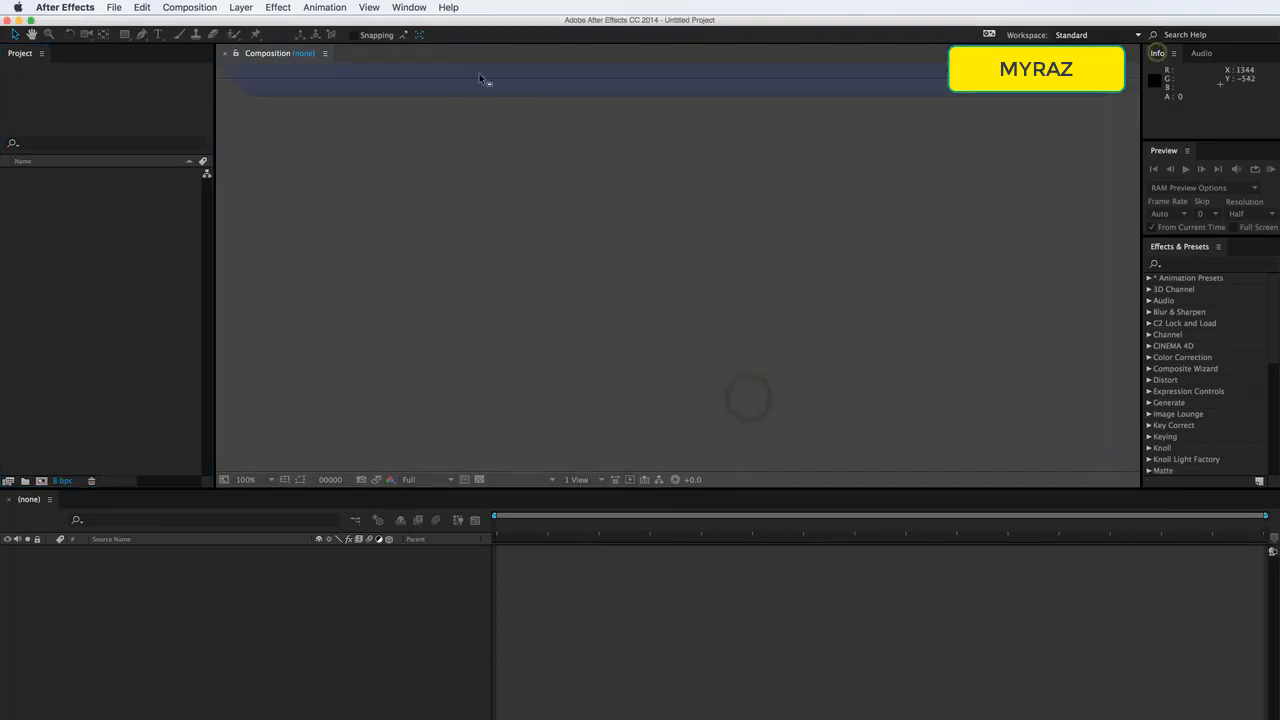
Rearrange the interface by docking the Info, Preview and Timeline panels into the Composition panel's group
drag(480, 79, 362, 155)
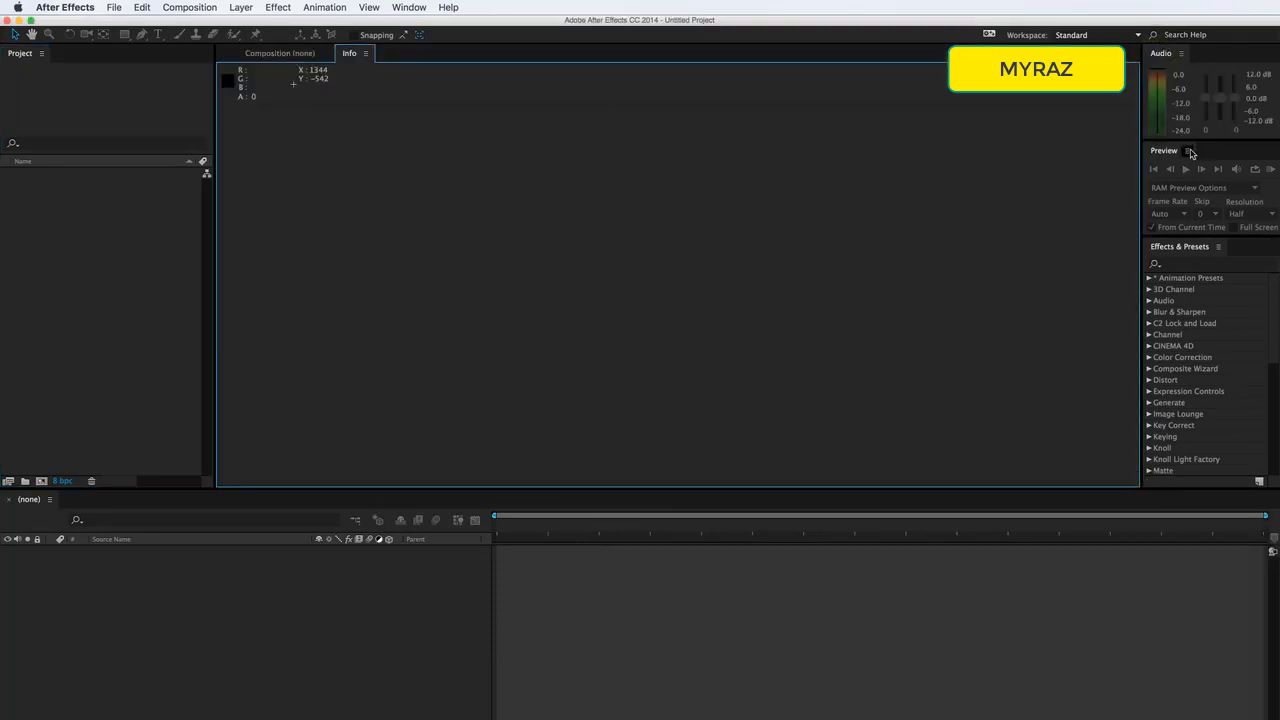
drag(1191, 153, 637, 206)
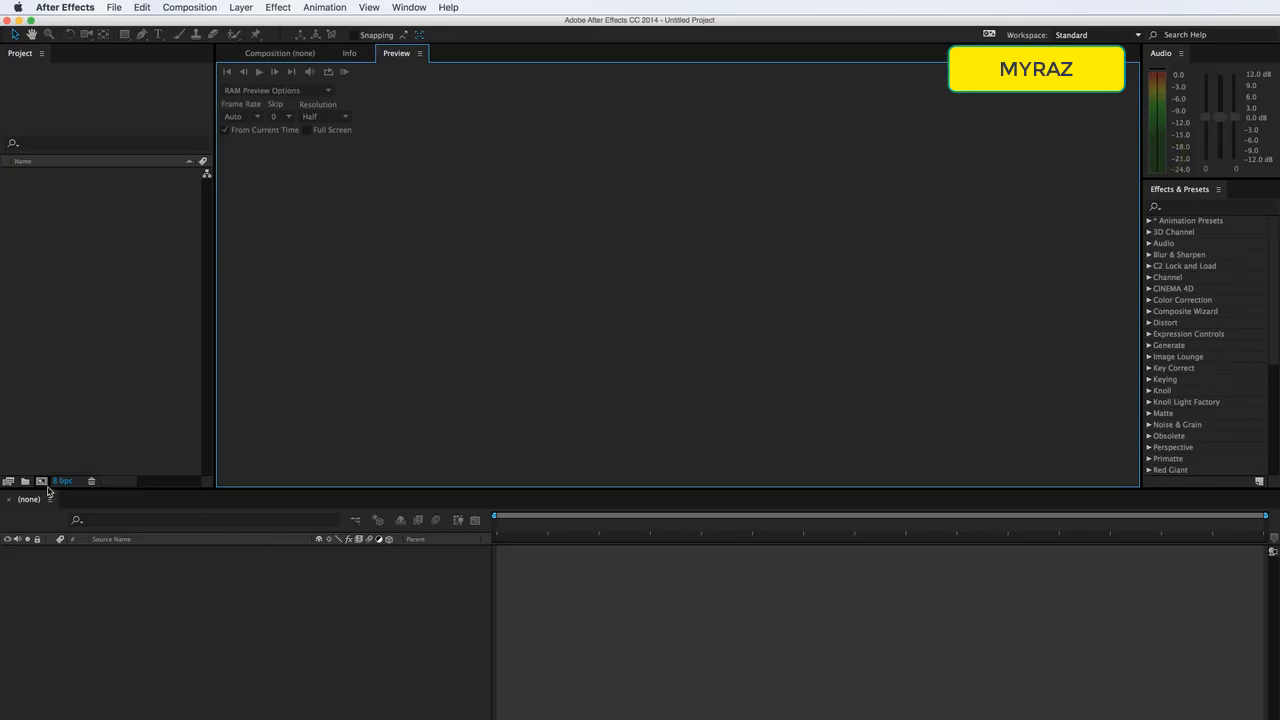
drag(29, 497, 357, 380)
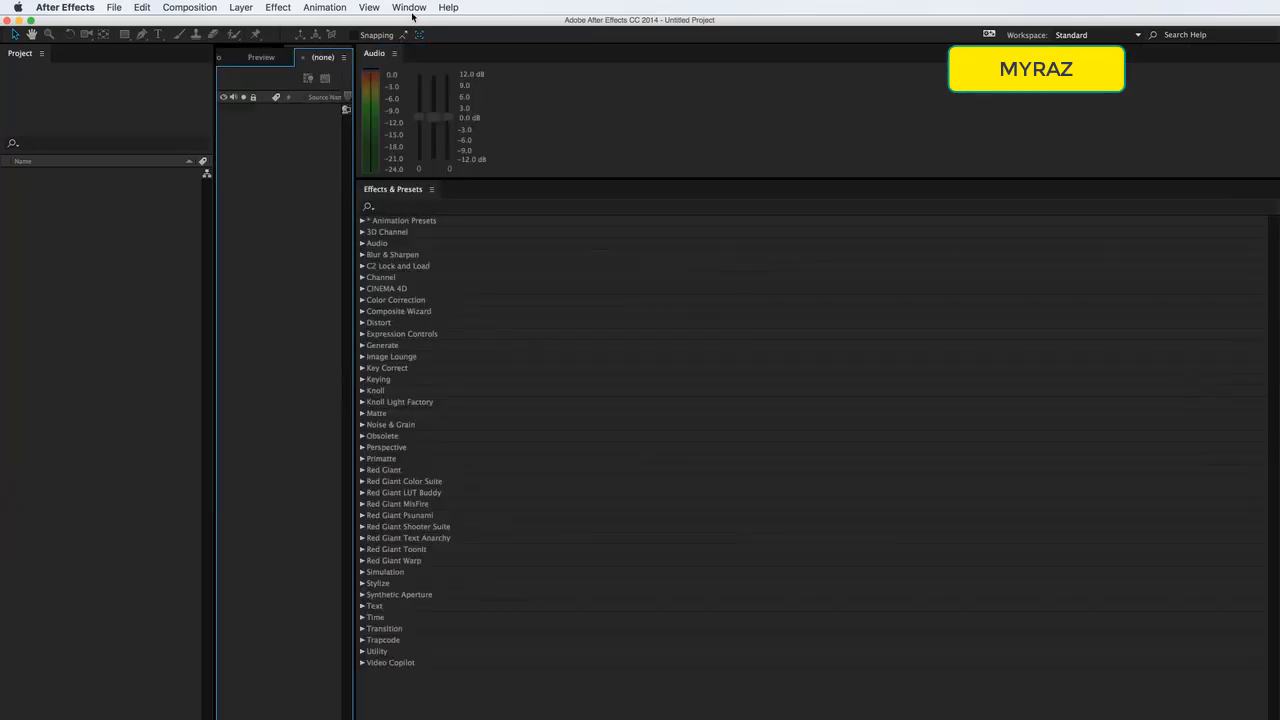
Restore the rearranged panels by resetting the Standard workspace to its default layout
click(409, 7)
mouse_move(420, 23)
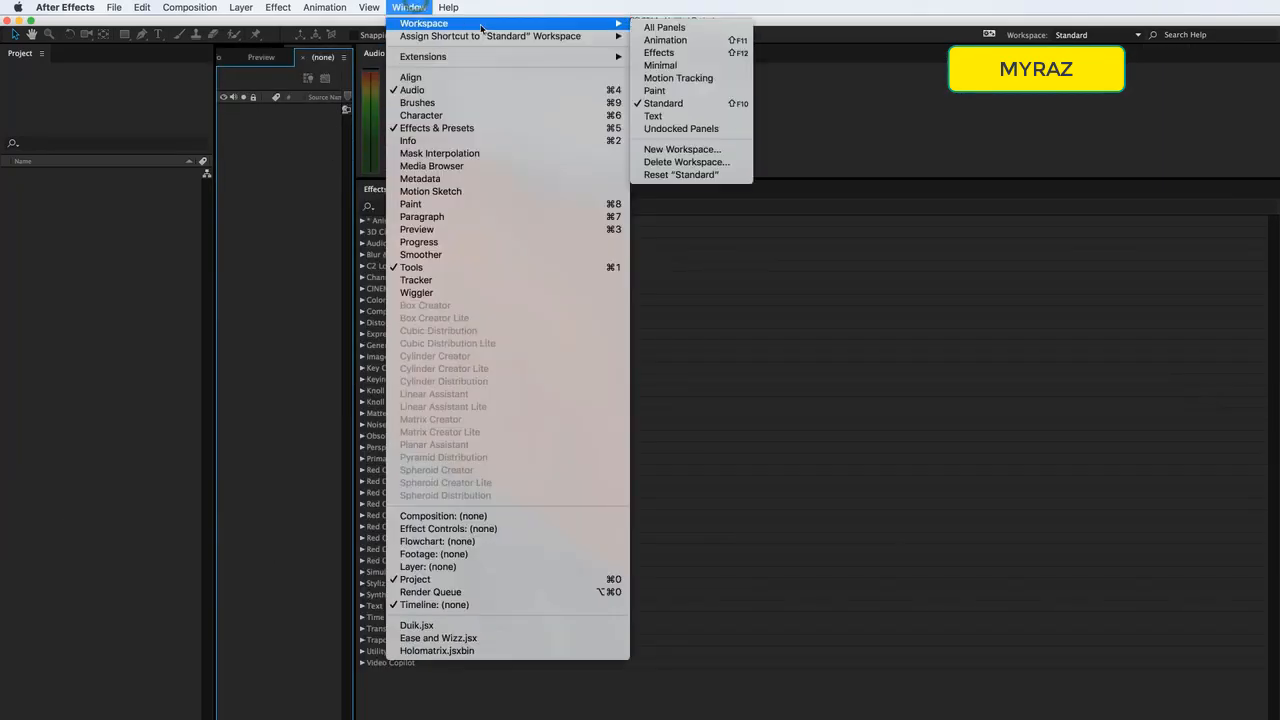
click(703, 176)
click(741, 397)
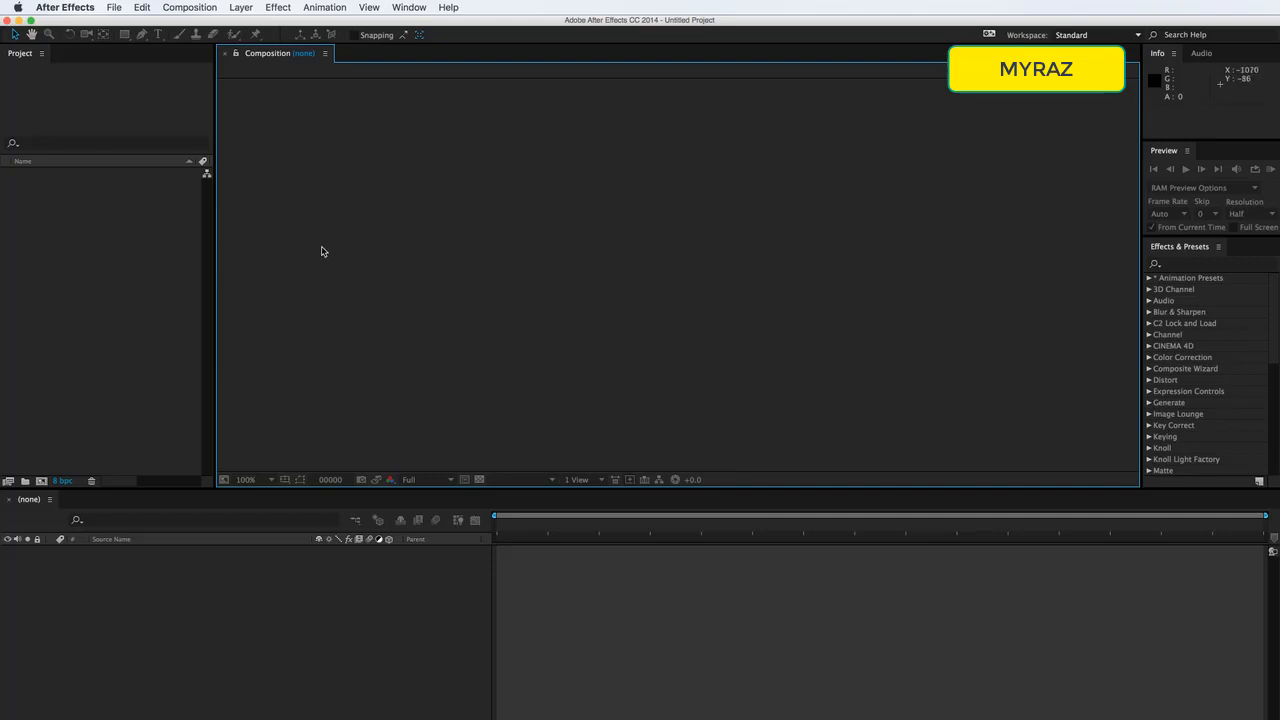
mouse_move(585, 19)
mouse_down()
mouse_move(667, 95)
mouse_move(551, 19)
mouse_move(587, 19)
mouse_up()
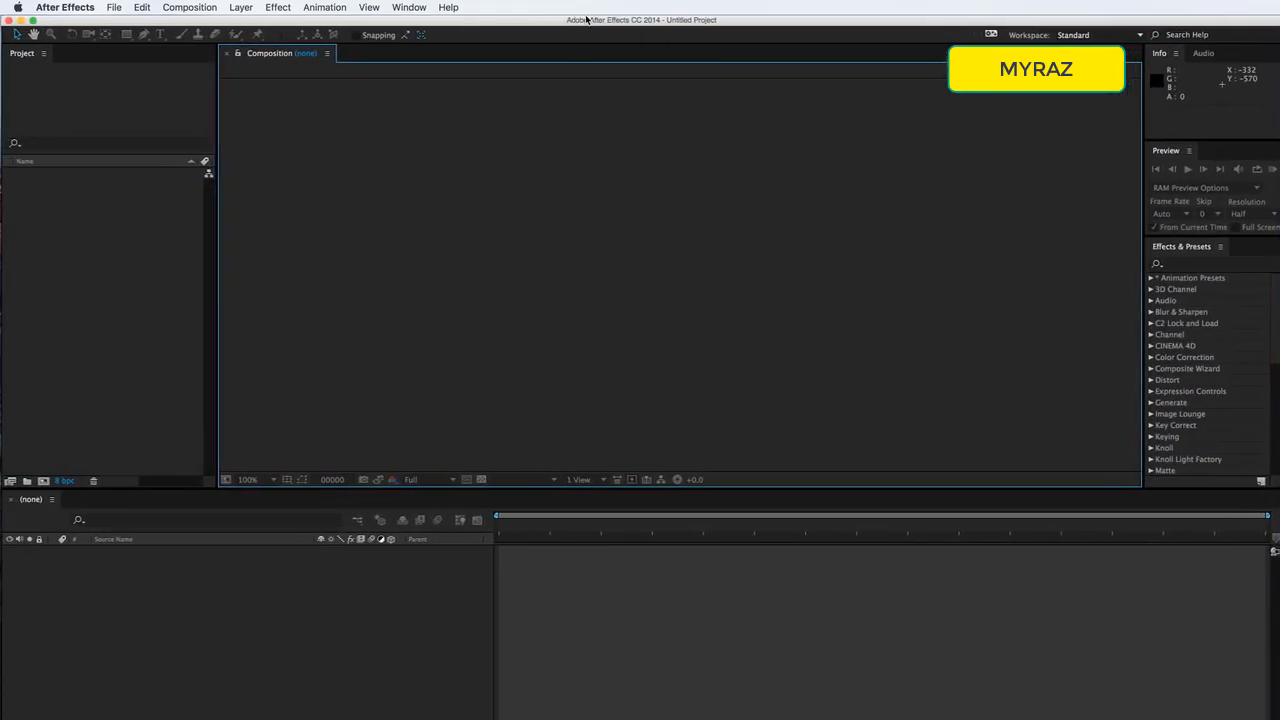
click(114, 7)
mouse_move(197, 122)
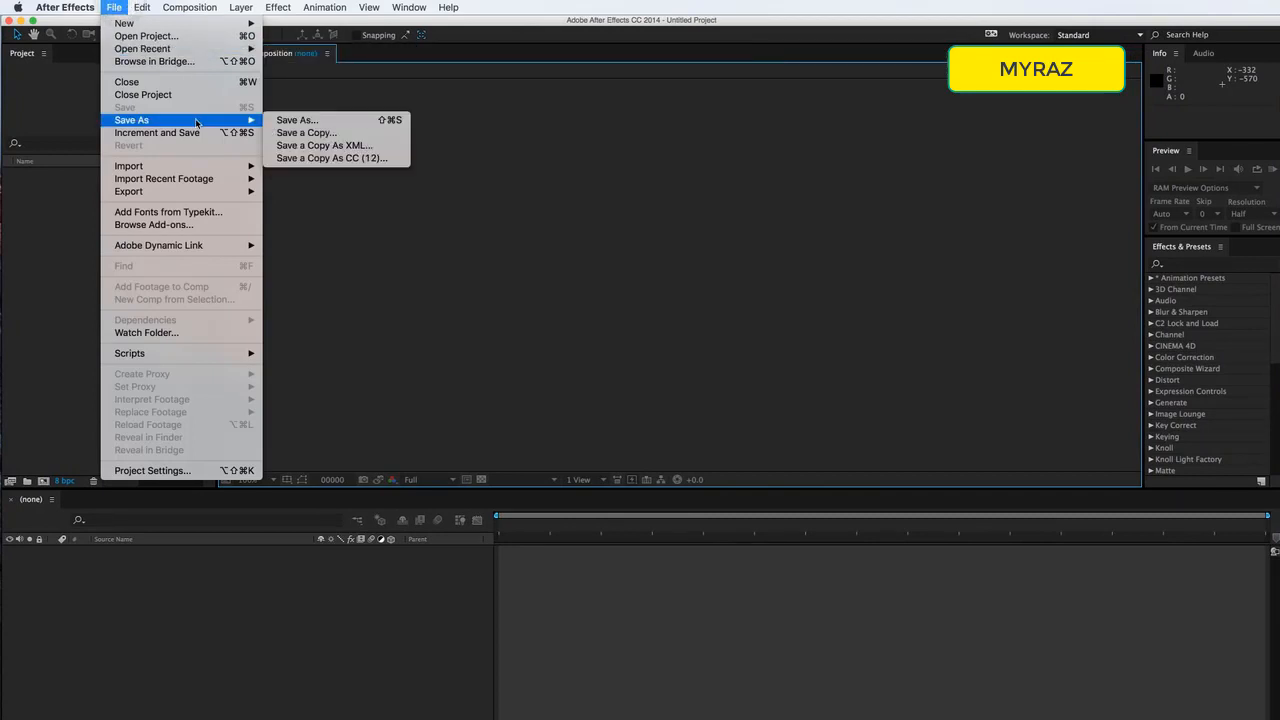
click(48, 236)
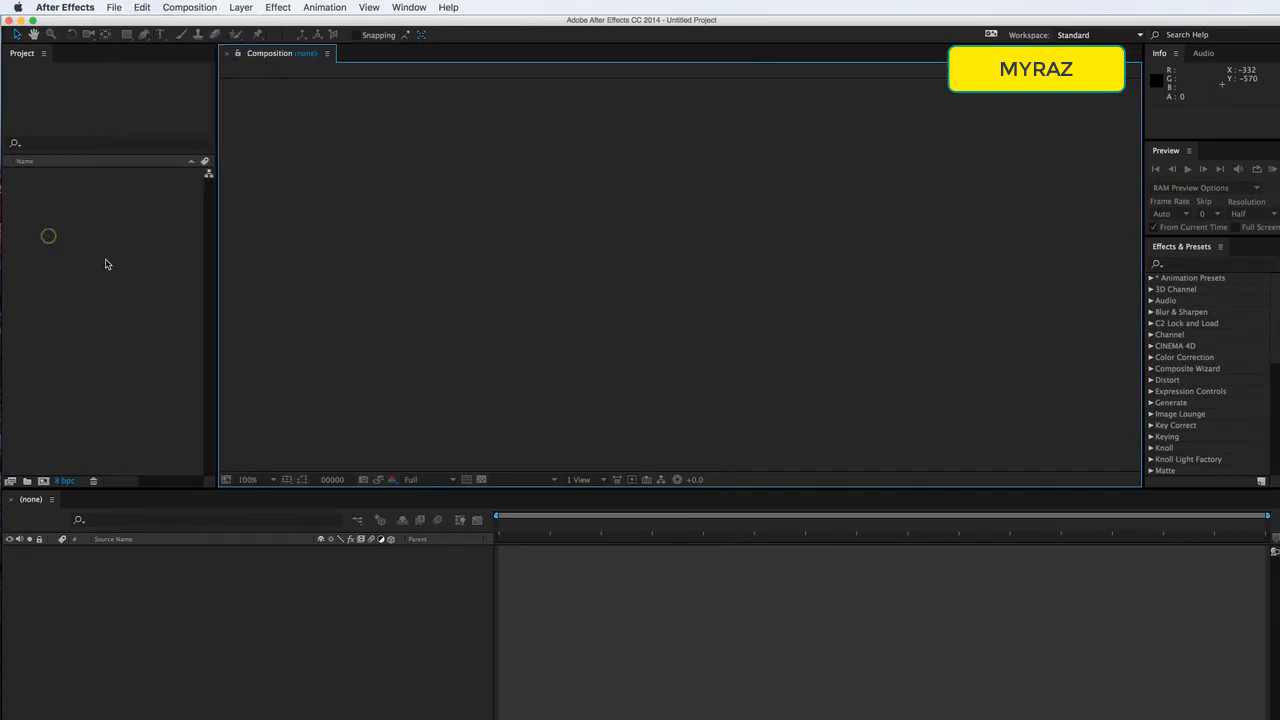
Create a composition with the HDTV 1080 24 preset at 1920 x 1080, 24 fps and a duration of 48 frames
click(43, 482)
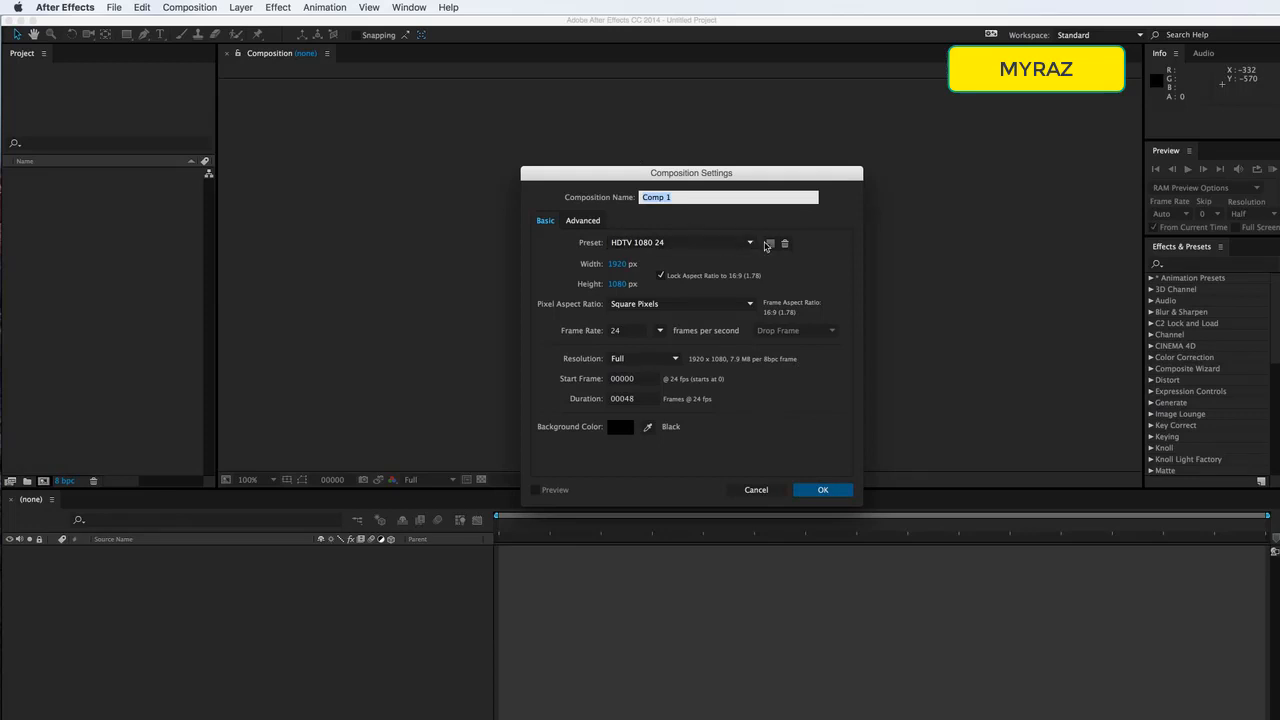
click(624, 331)
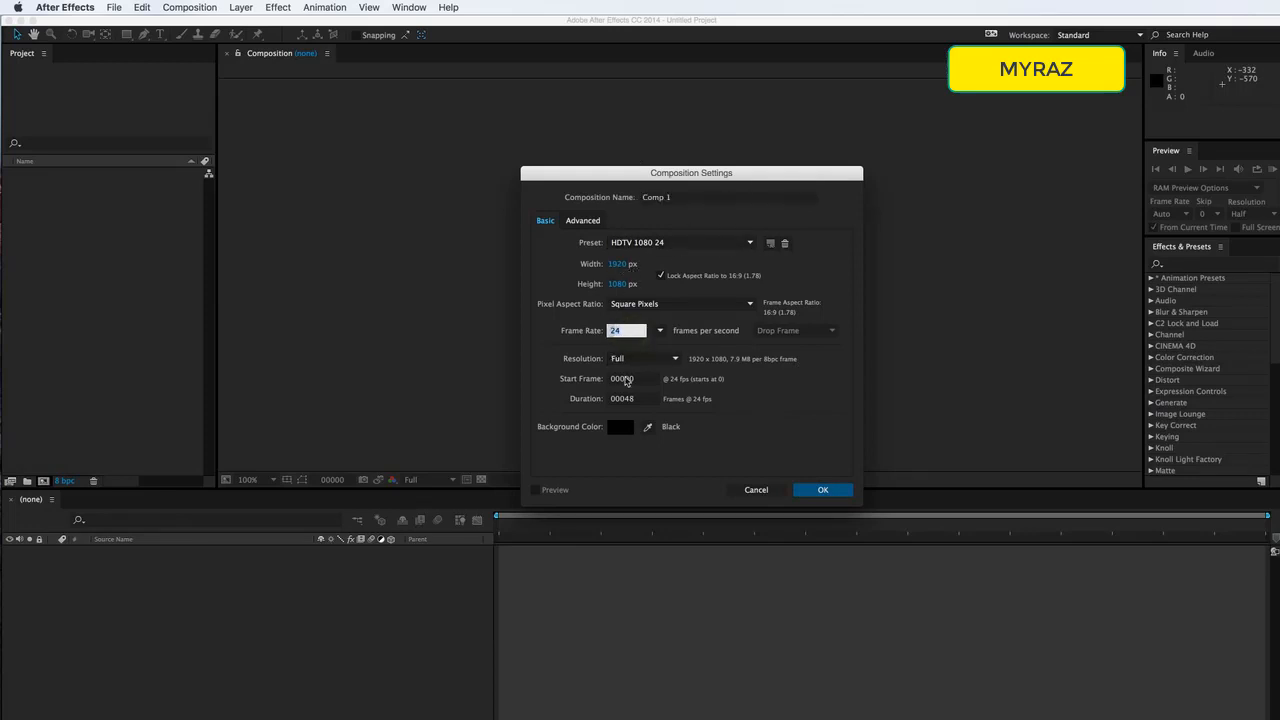
click(639, 400)
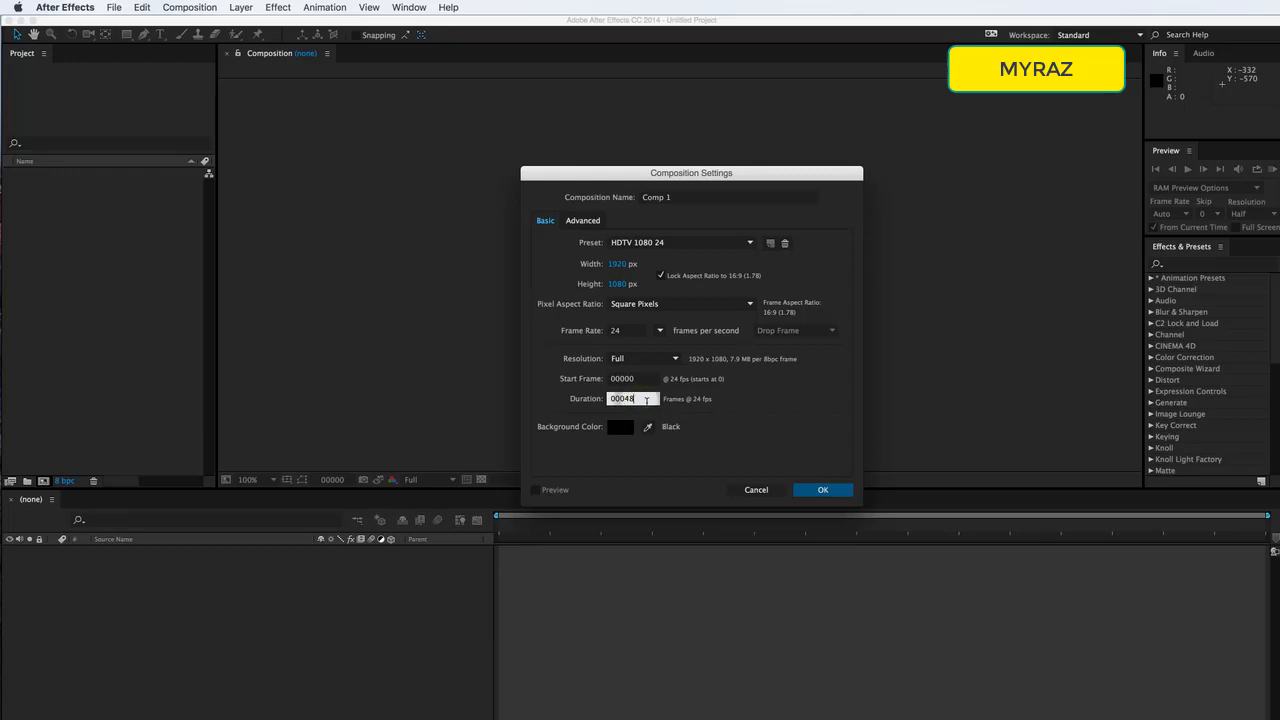
click(823, 489)
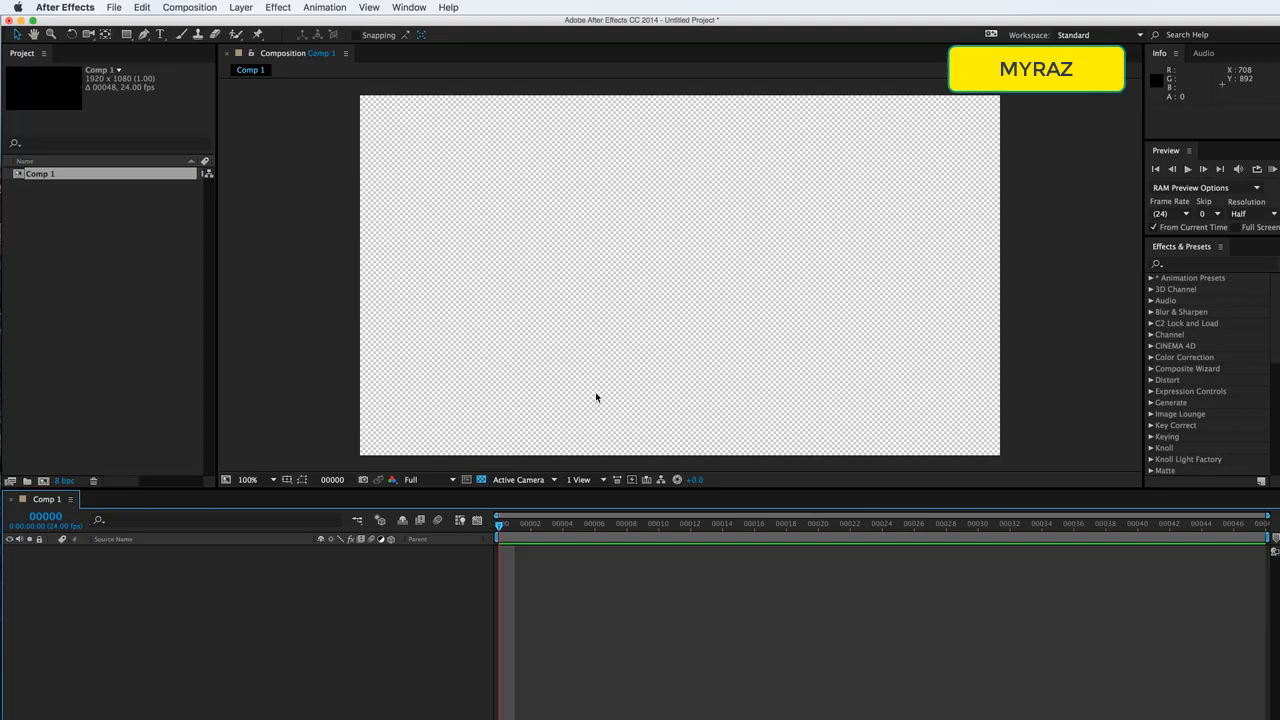
Import the footage file A025C075_150521_R4J2.mov from the A025R4J2 folder into the project
right_click(40, 195)
key(Escape)
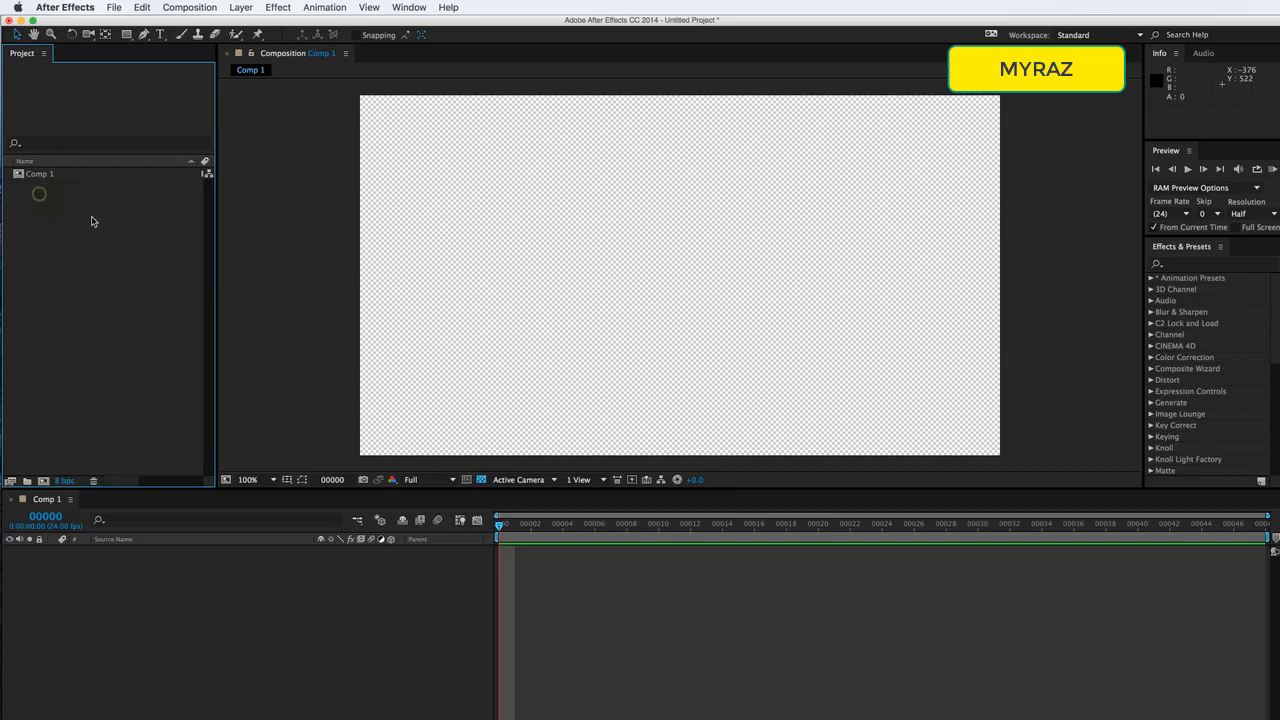
right_click(91, 218)
mouse_move(172, 282)
click(323, 281)
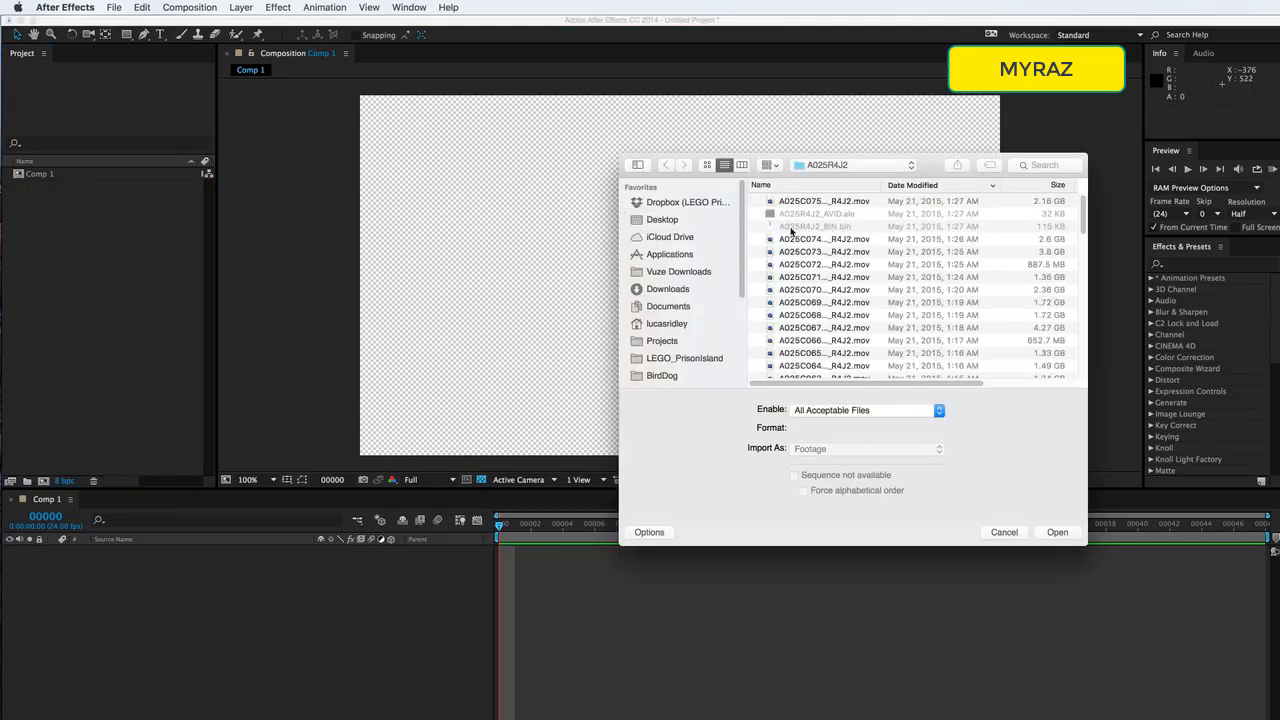
scroll(800, 286, down, 3)
scroll(800, 286, up, 2)
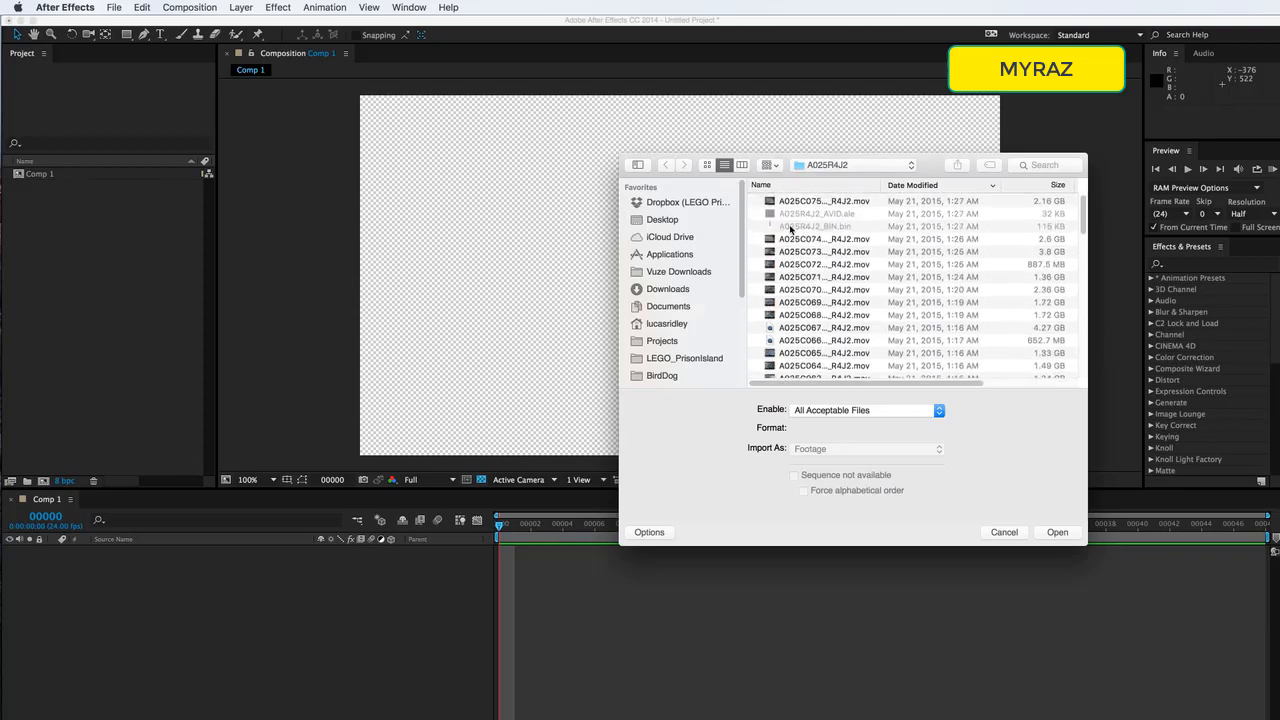
double_click(790, 206)
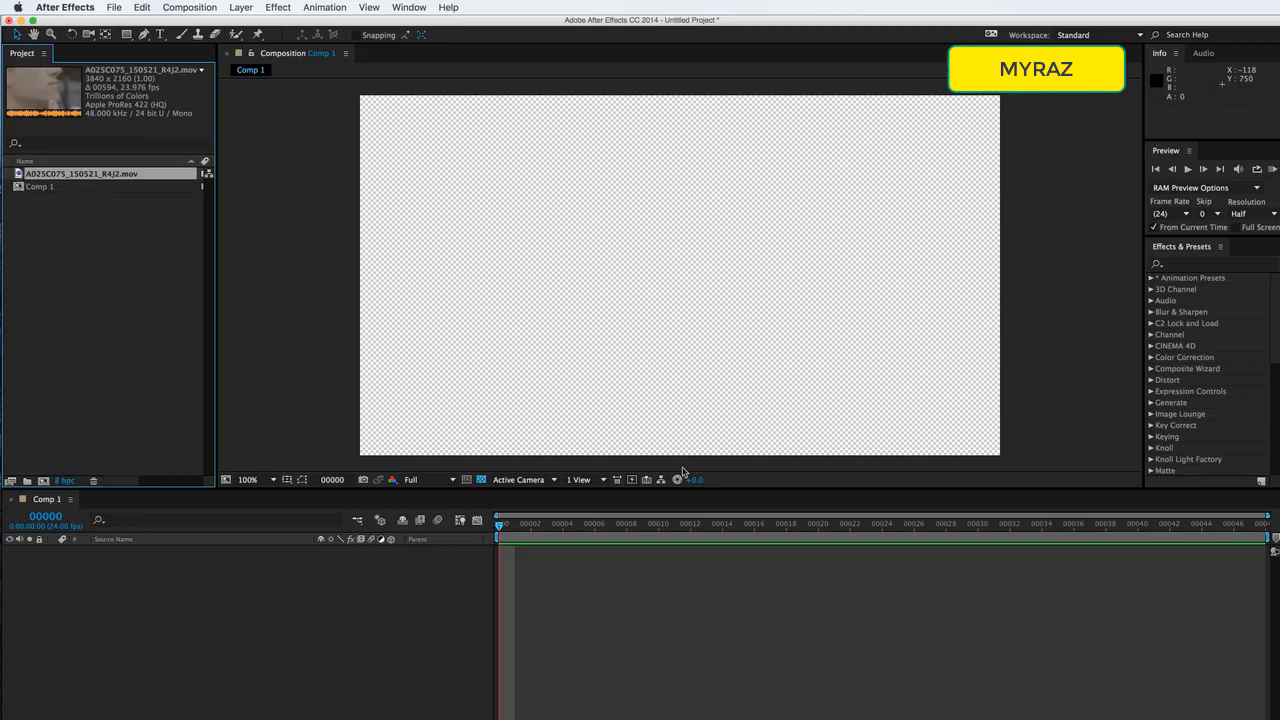
click(739, 181)
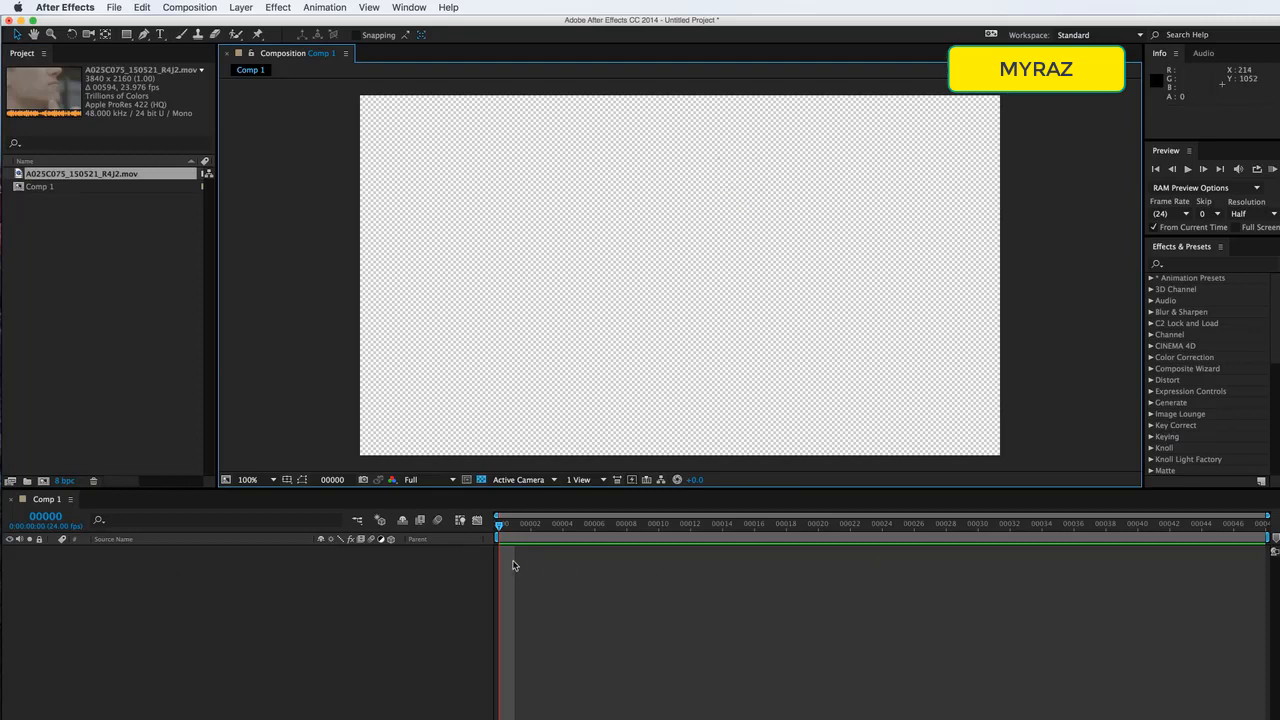
right_click(330, 567)
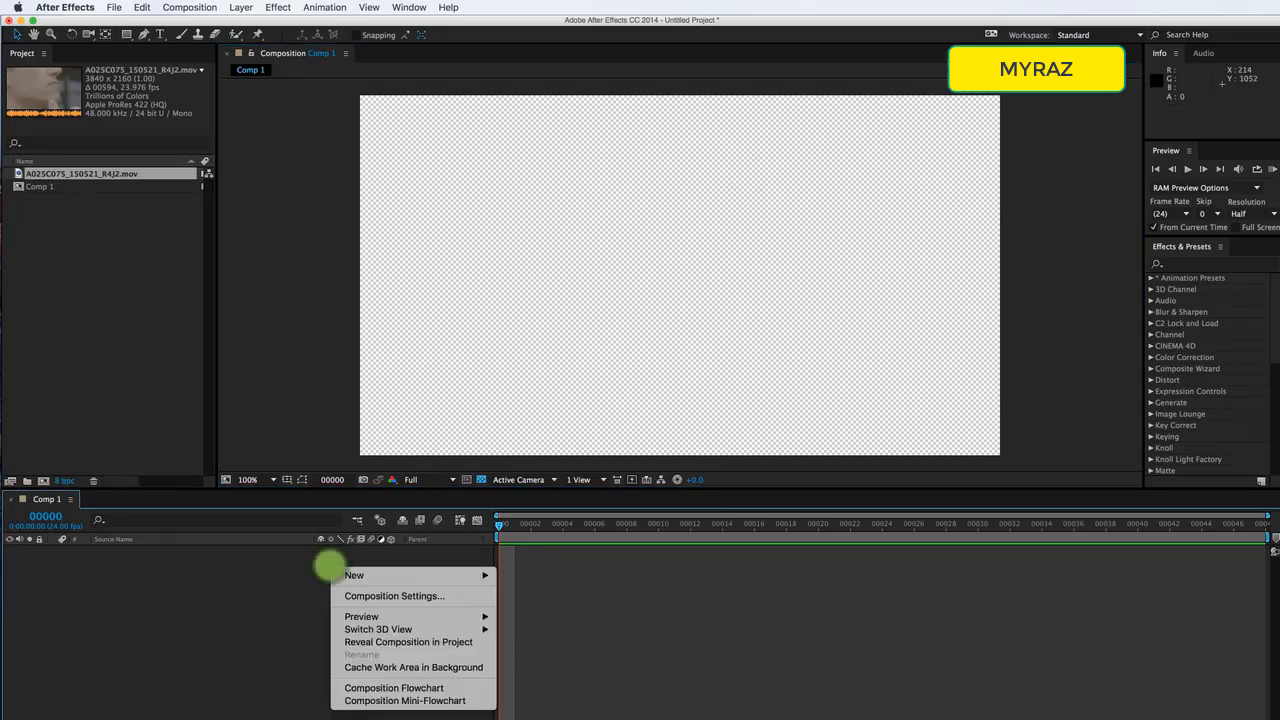
right_click(264, 389)
right_click(532, 268)
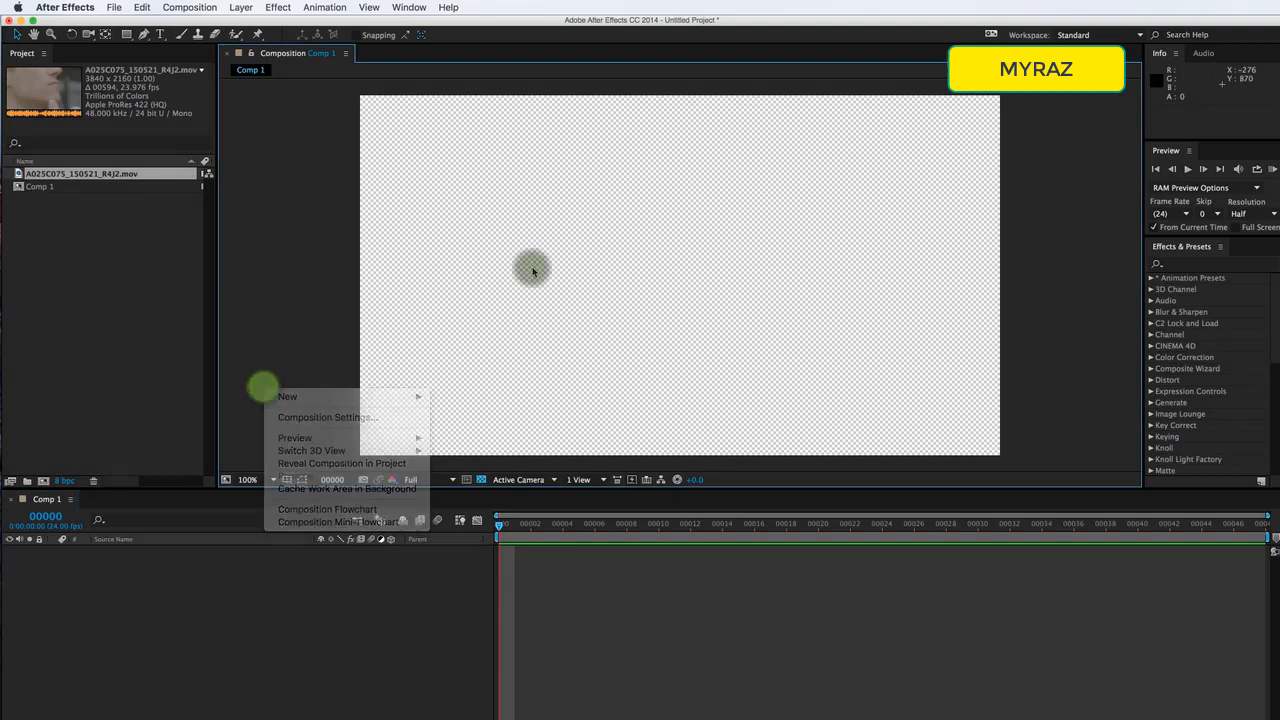
Add a new text layer to the composition reading "atthdkjashdf"
right_click(350, 594)
mouse_move(465, 608)
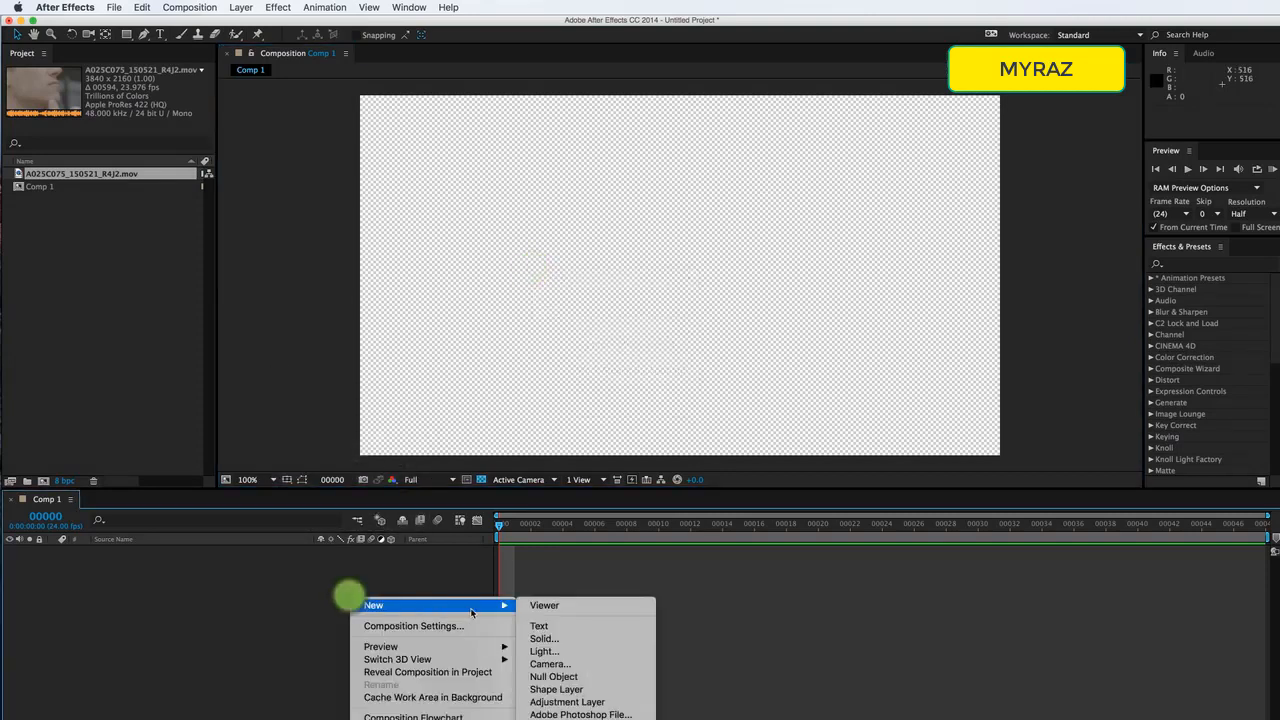
click(574, 626)
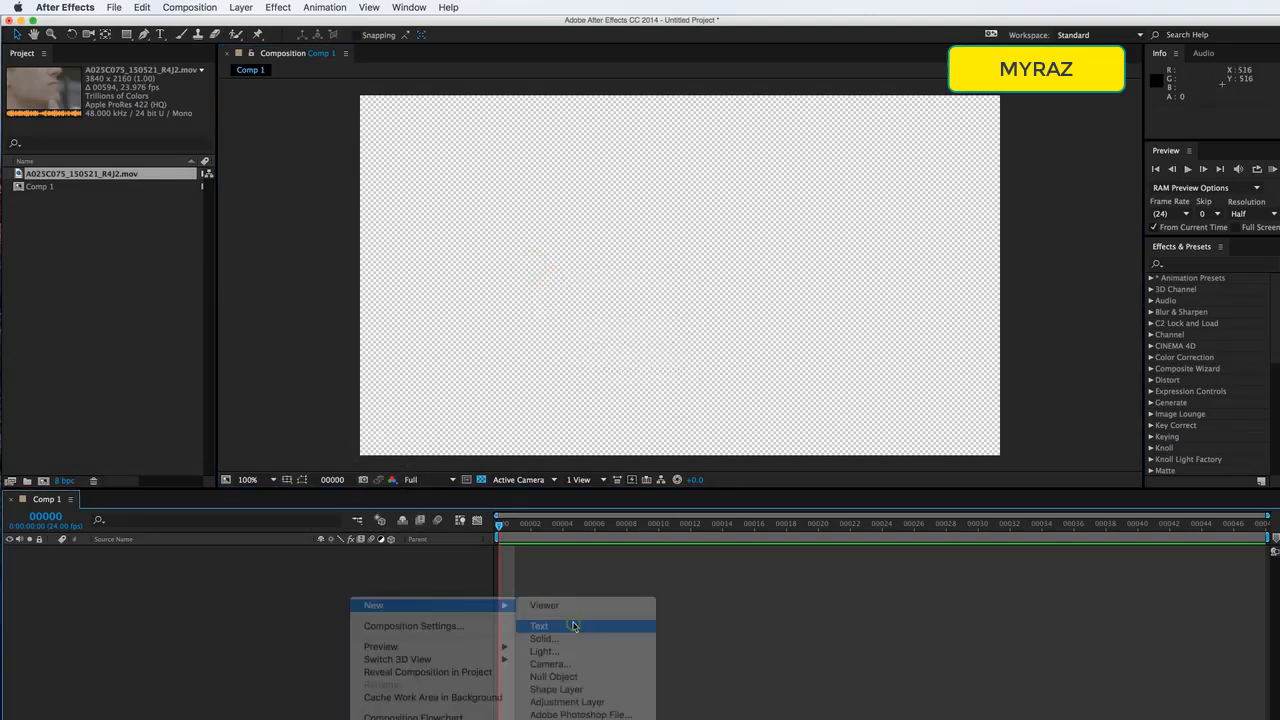
text(atthdkjashdf)
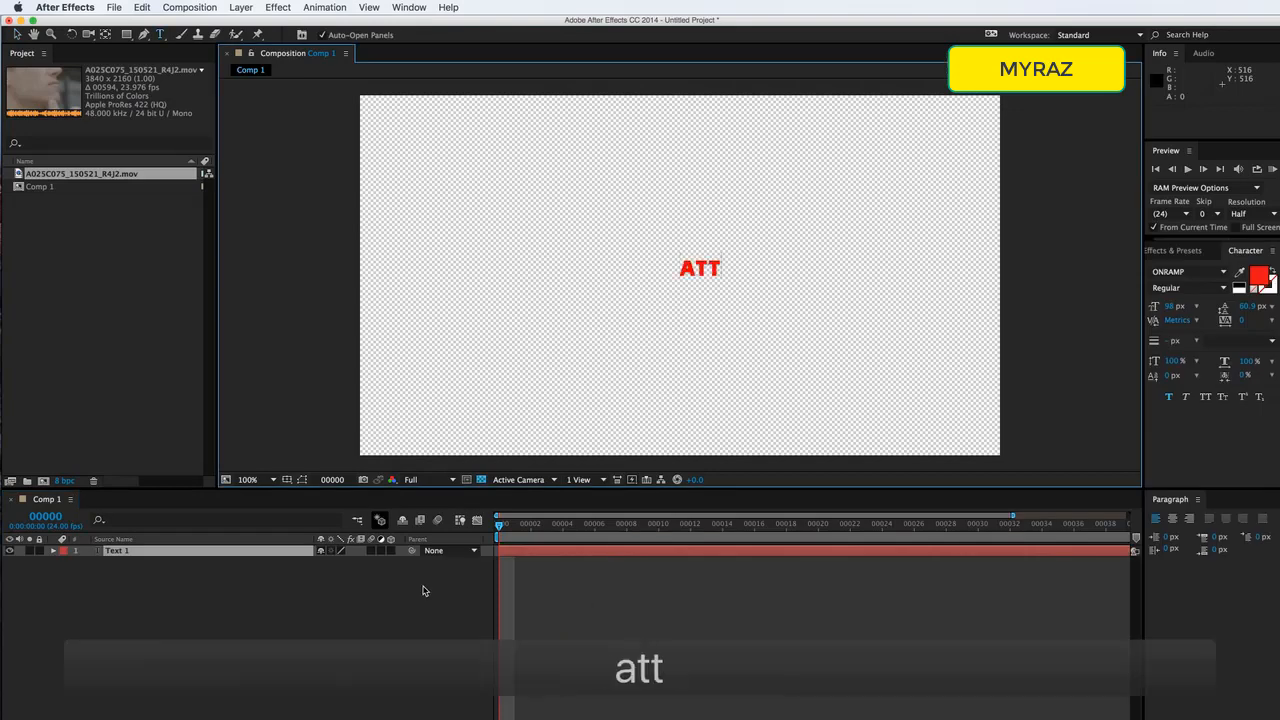
Change the whole text's fill colour to blue (RGB 1, 43, 212) and its font size to 124 px
key(super+a)
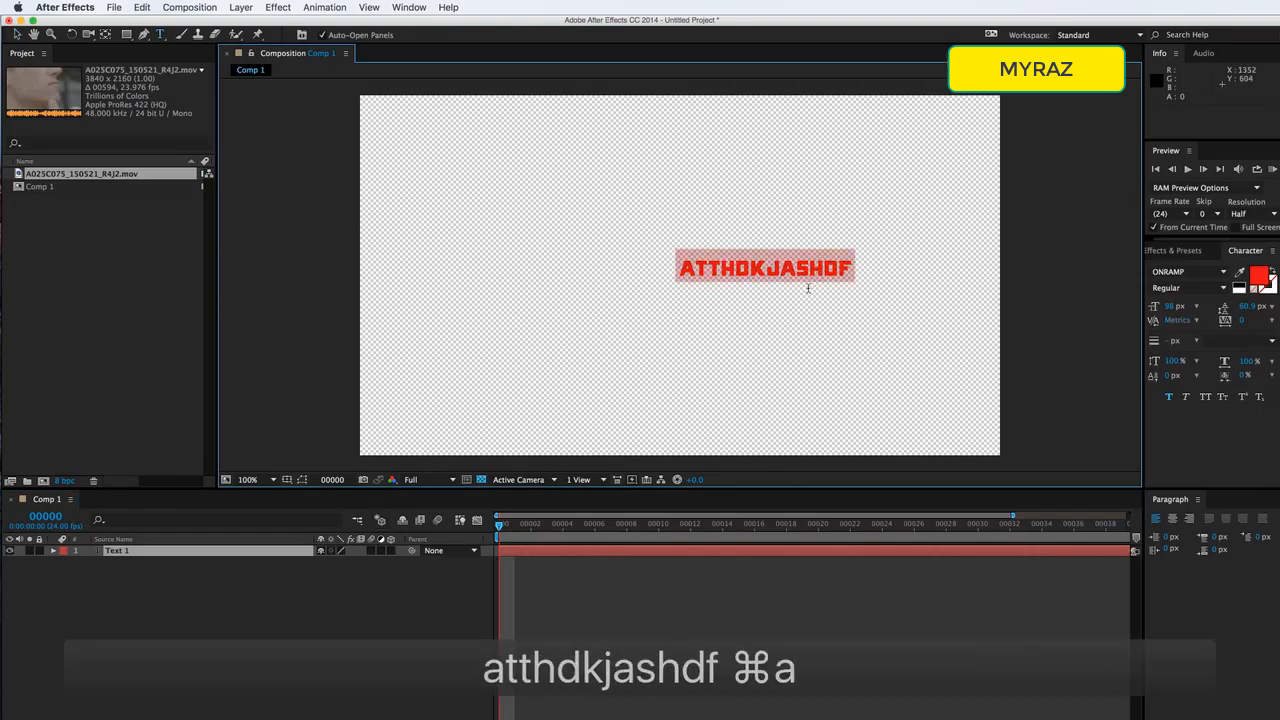
click(1262, 276)
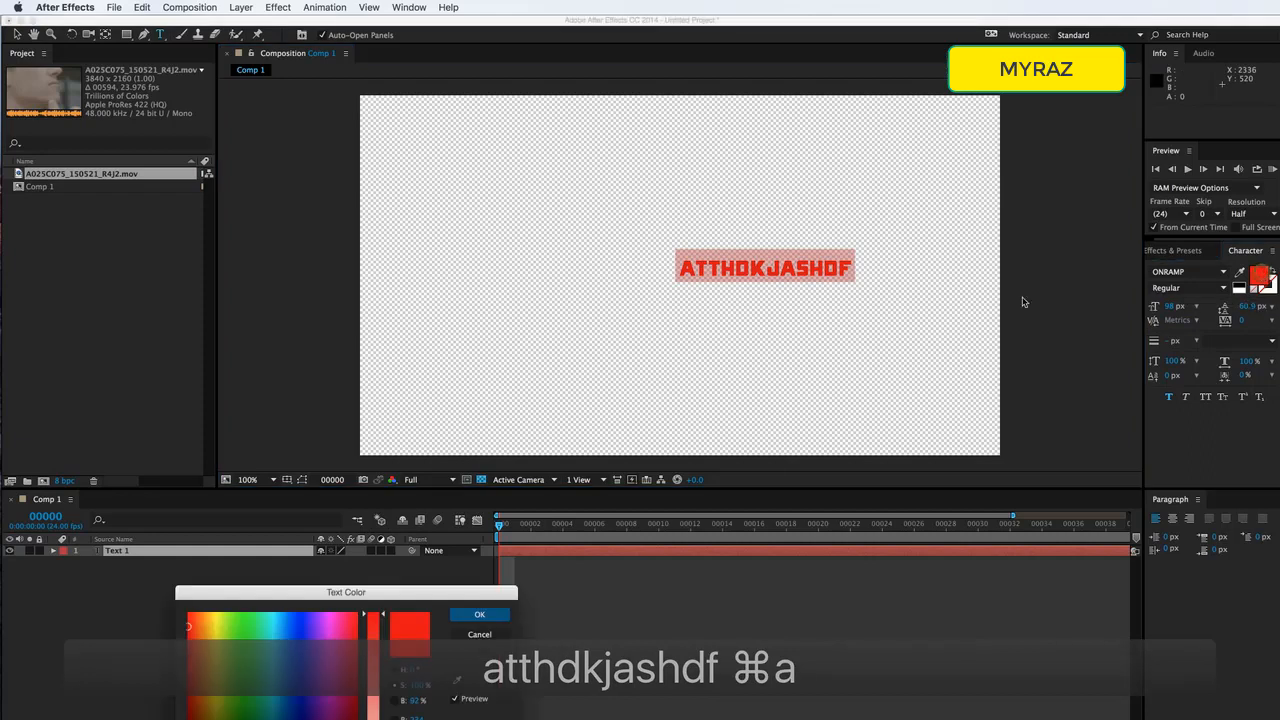
drag(300, 589, 565, 238)
click(554, 287)
drag(554, 287, 558, 286)
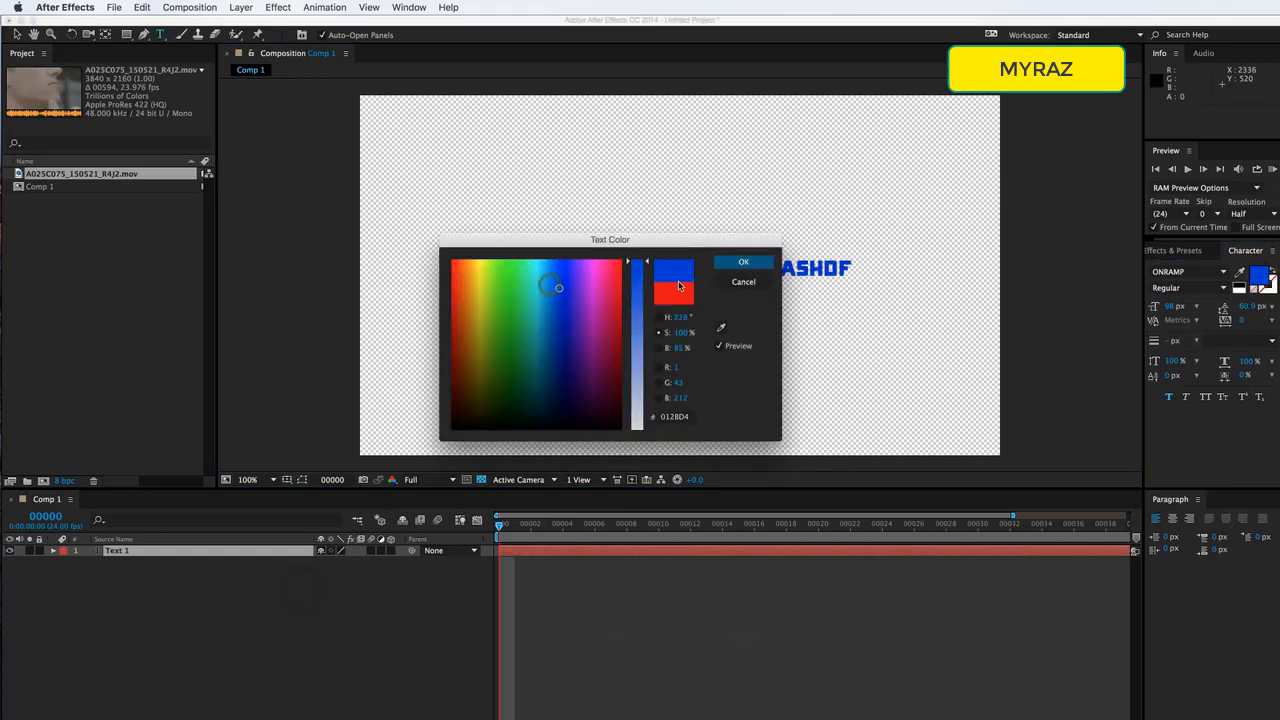
click(730, 262)
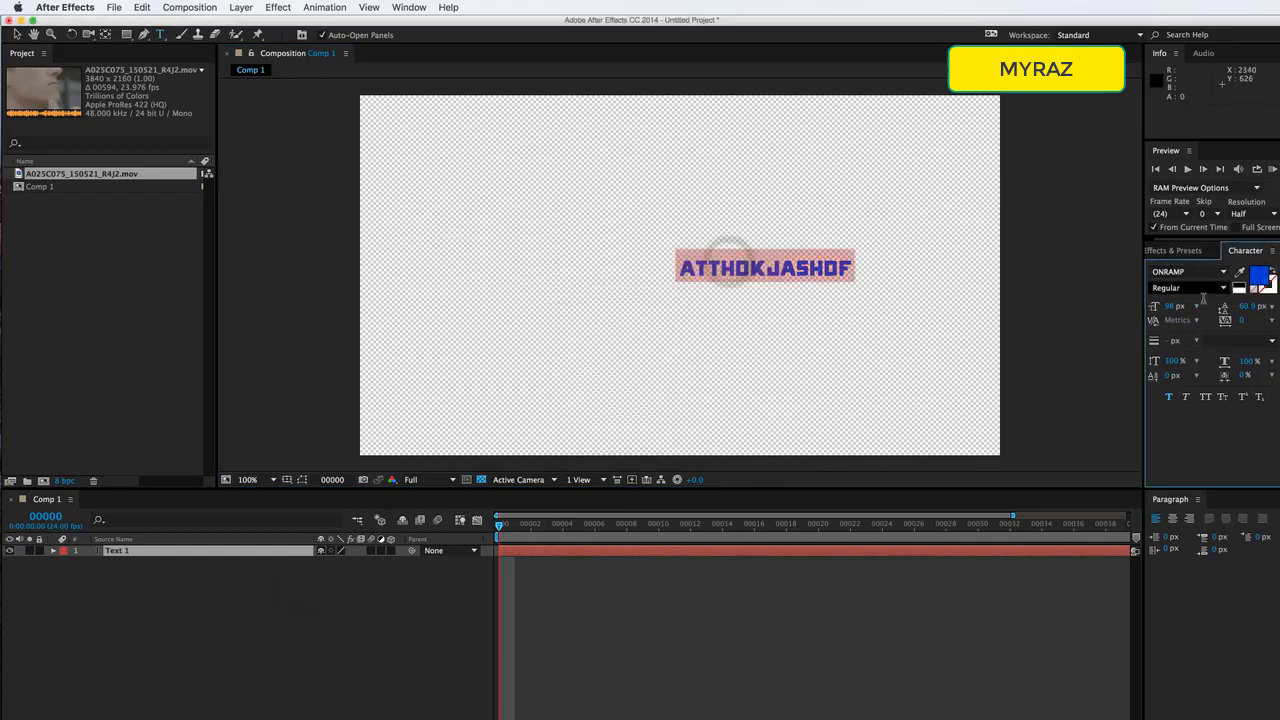
drag(1168, 307, 1181, 307)
click(1169, 306)
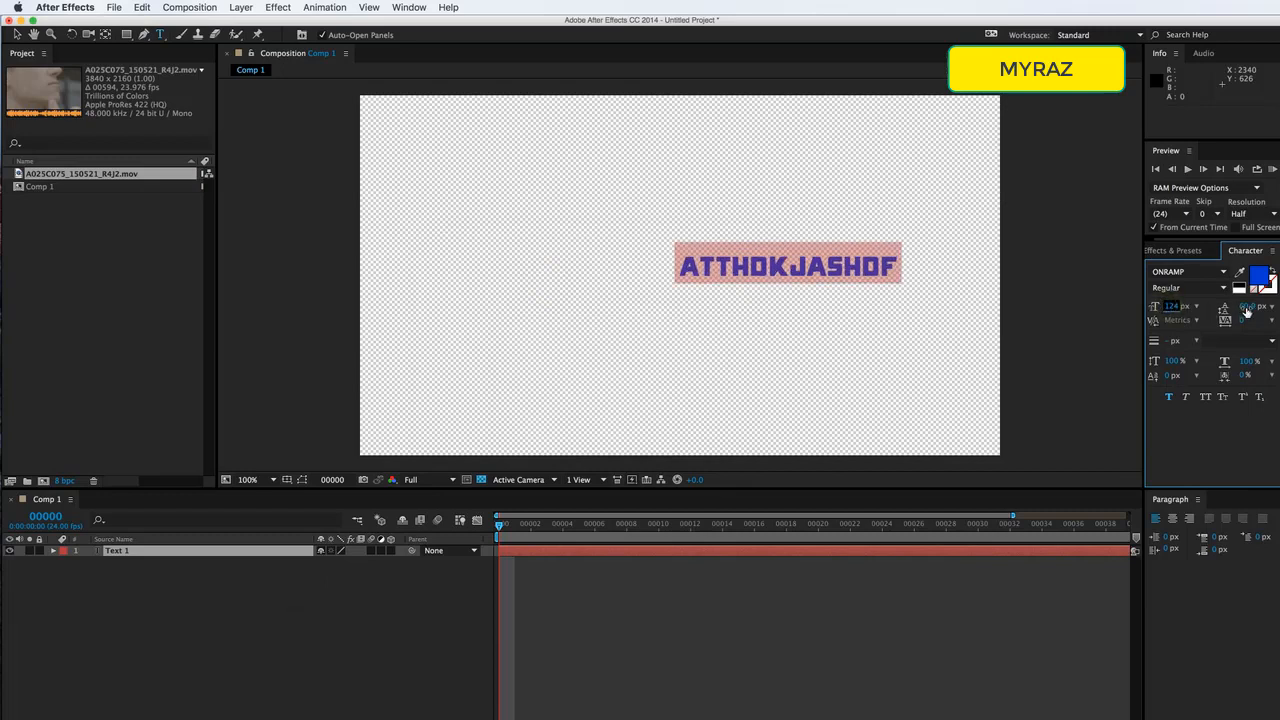
Add a second line reading "asdfasdfdafas" to the text layer and select all of its text
click(893, 264)
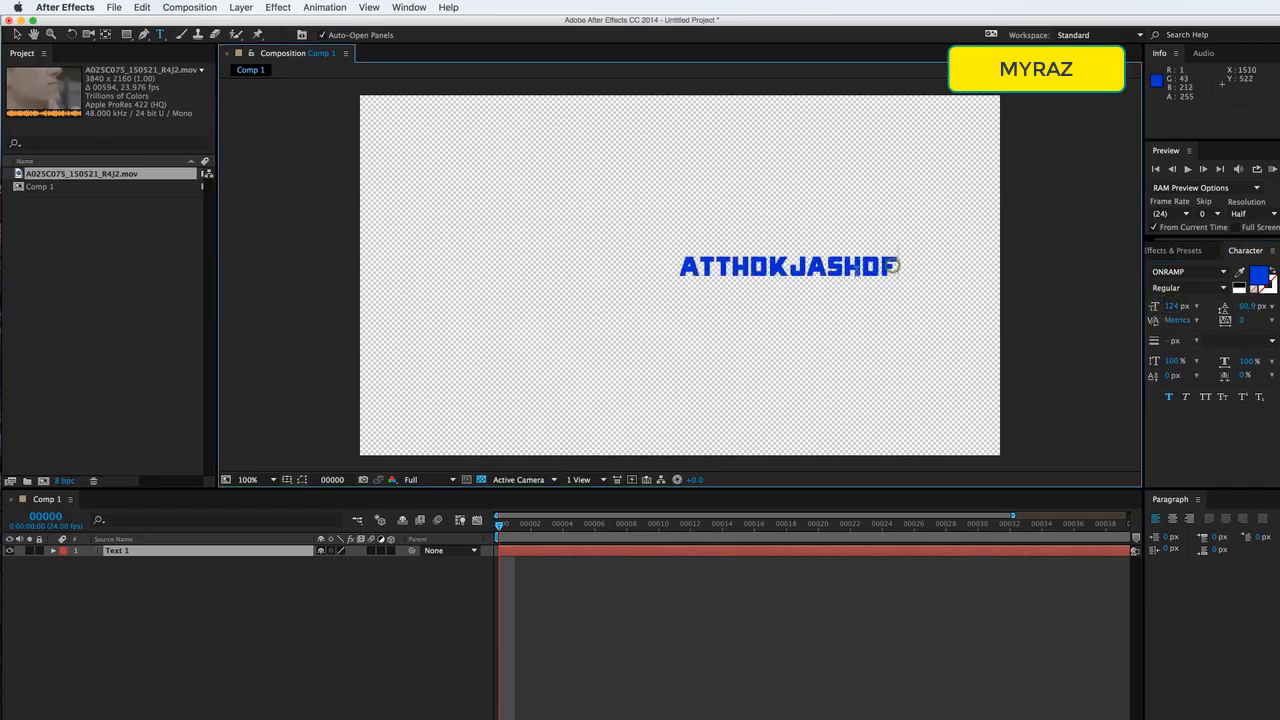
key(Return)
text(asdfasdfdafas)
key(super+a)
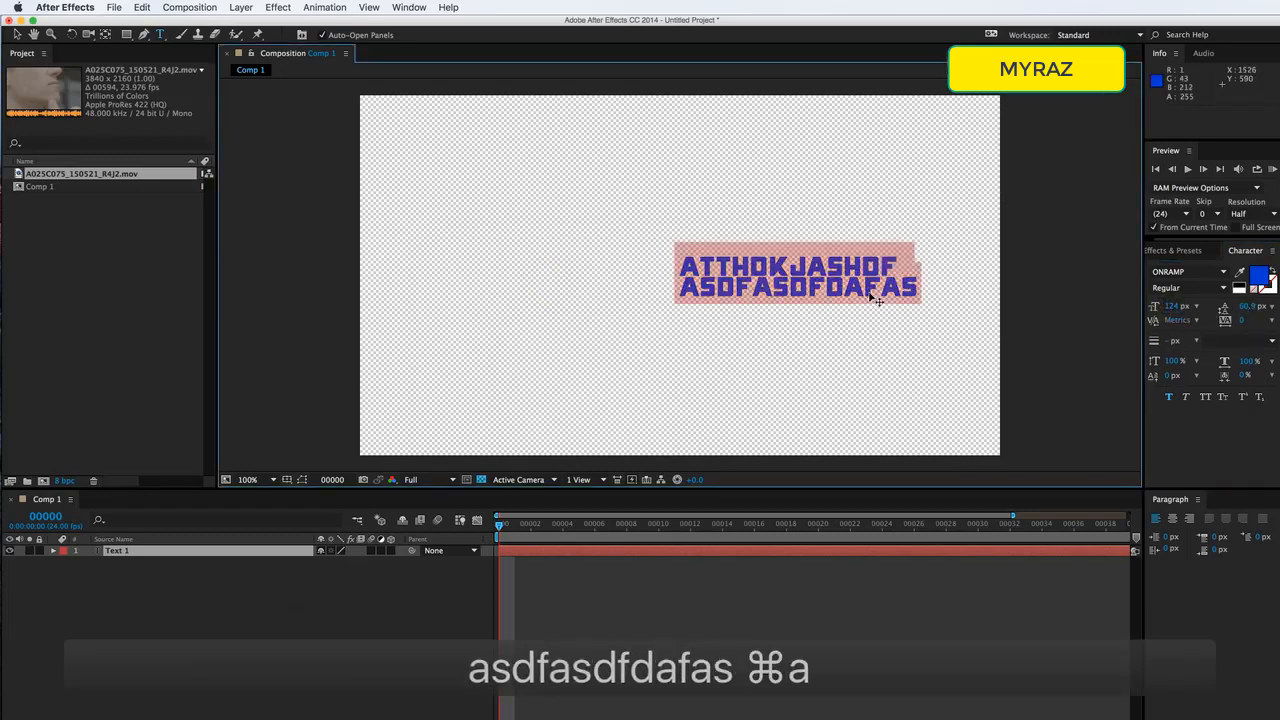
Increase the selected text's line spacing and set its leading to Auto
drag(1248, 306, 1271, 306)
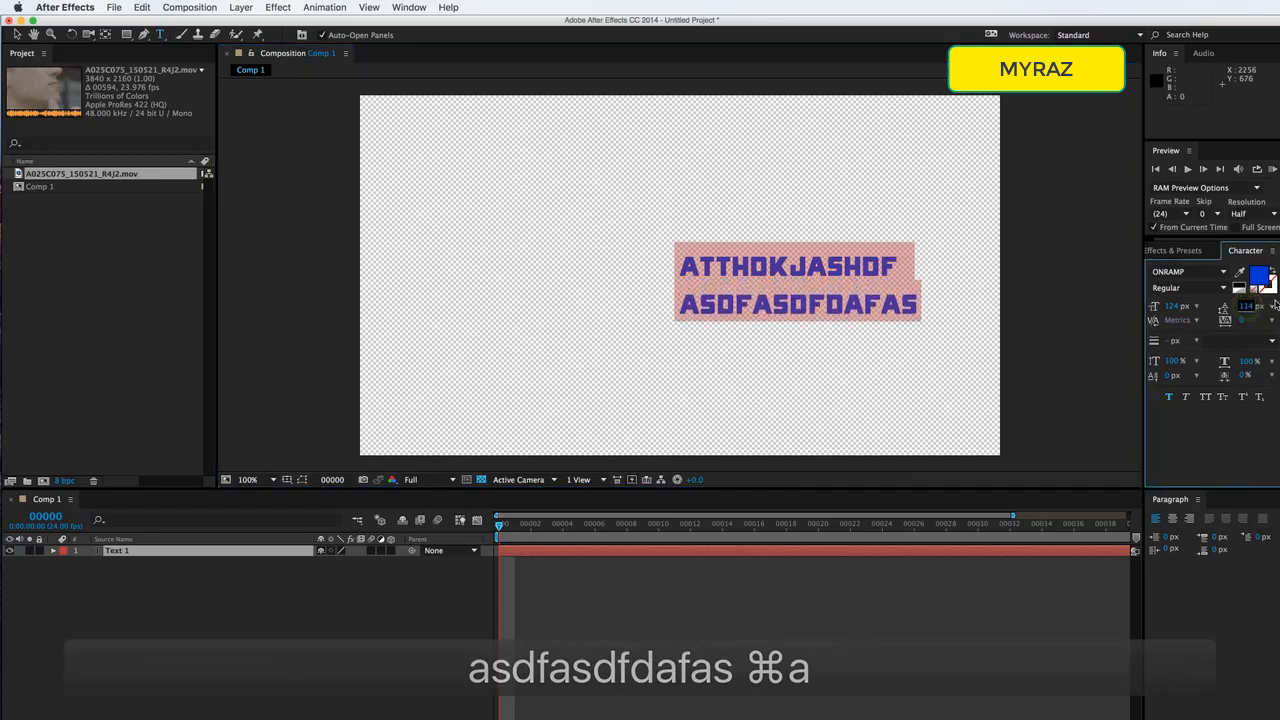
click(1271, 306)
click(1262, 318)
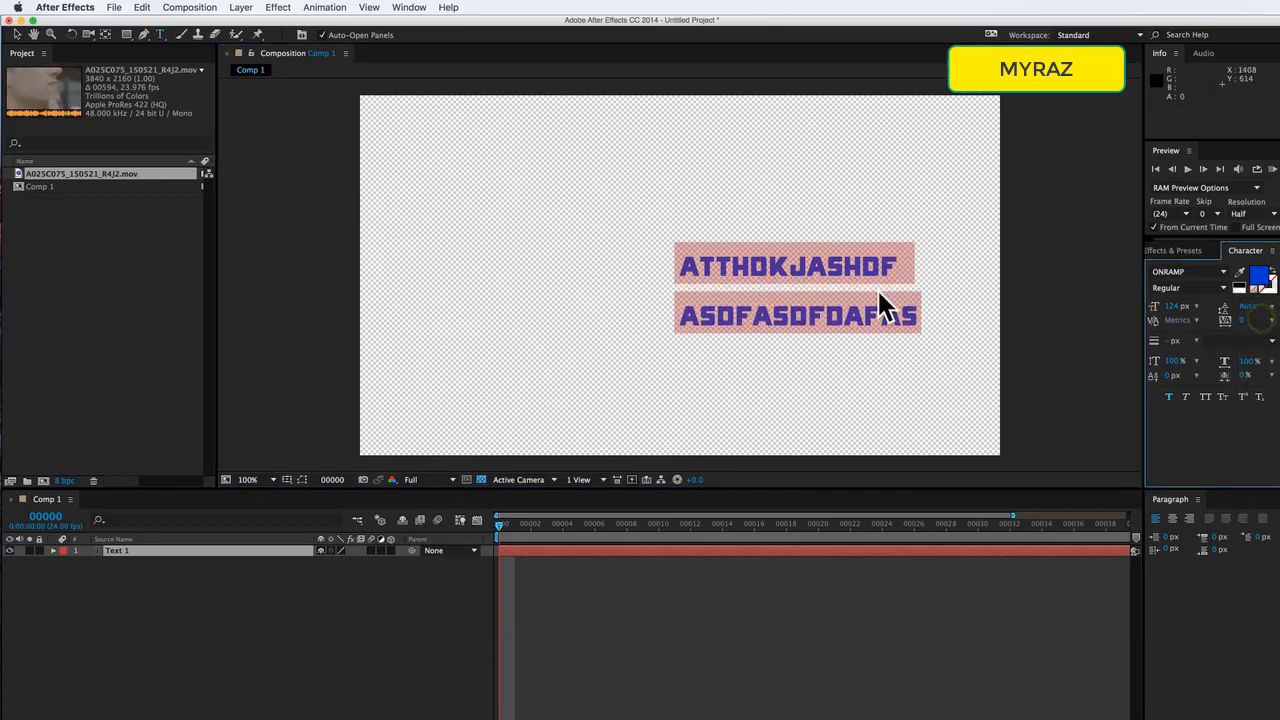
Add a red 1920 x 1080 px solid layer to the composition
right_click(229, 592)
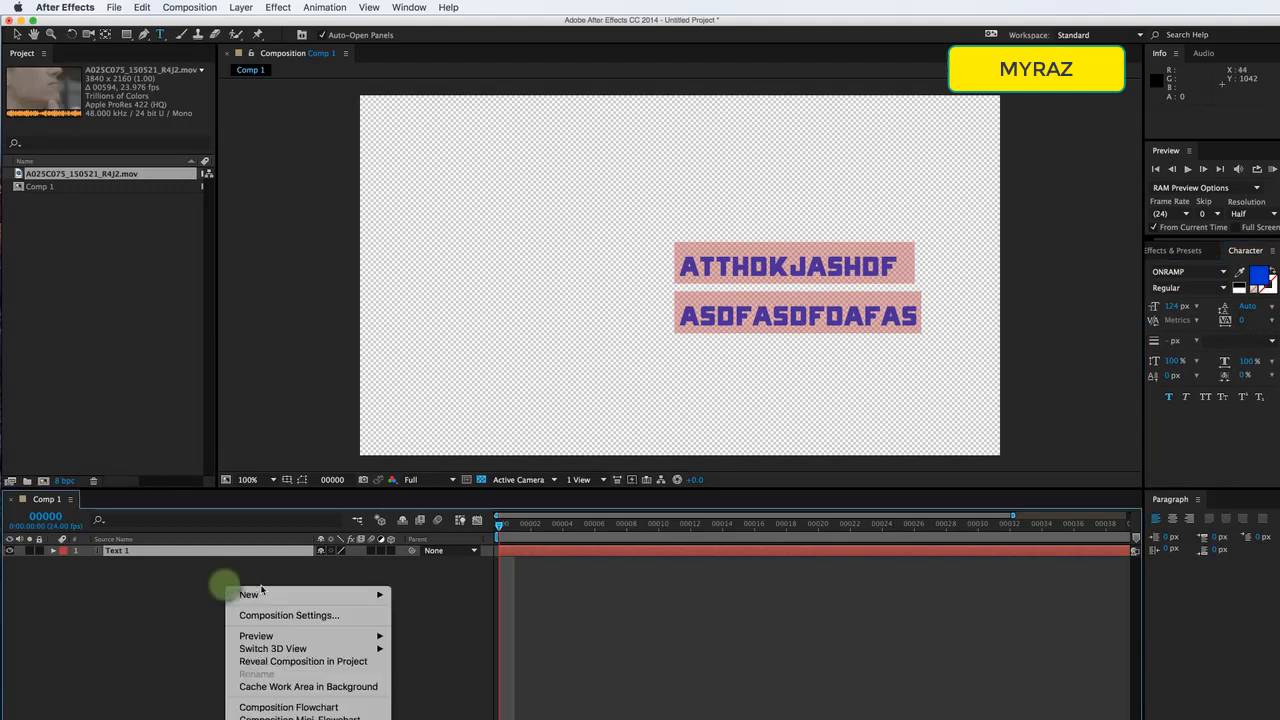
mouse_move(370, 595)
click(433, 630)
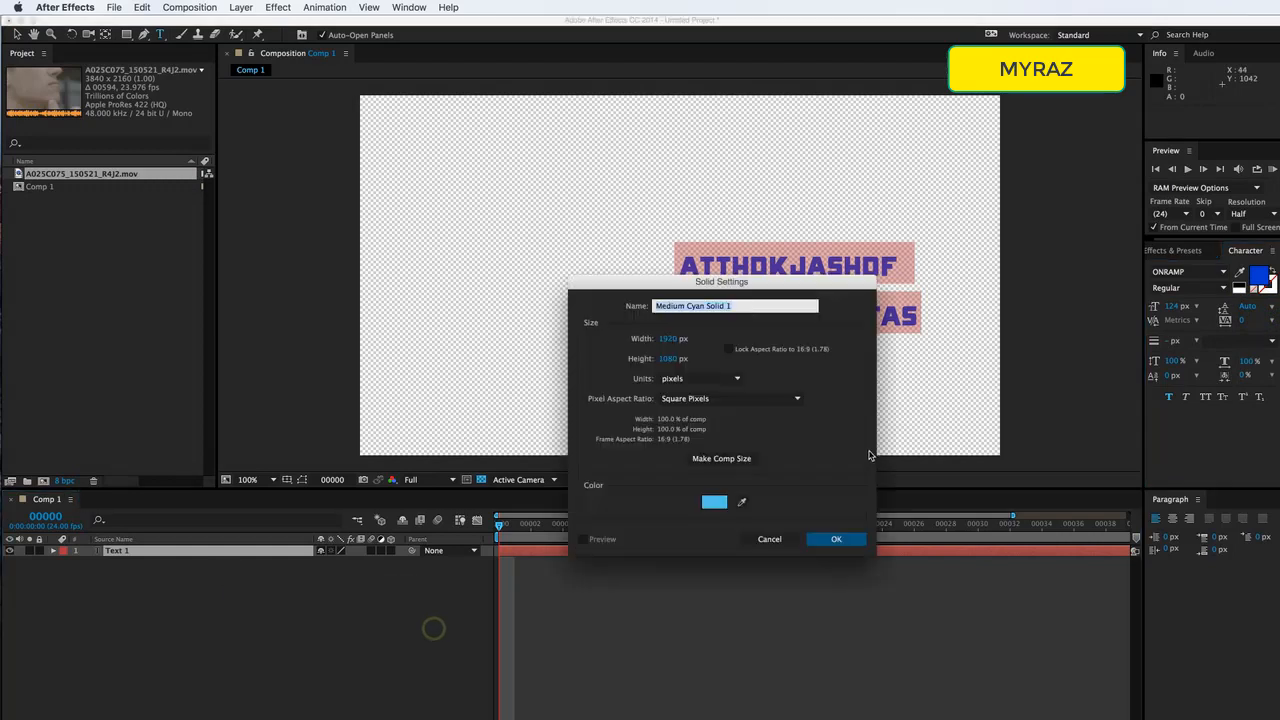
click(720, 505)
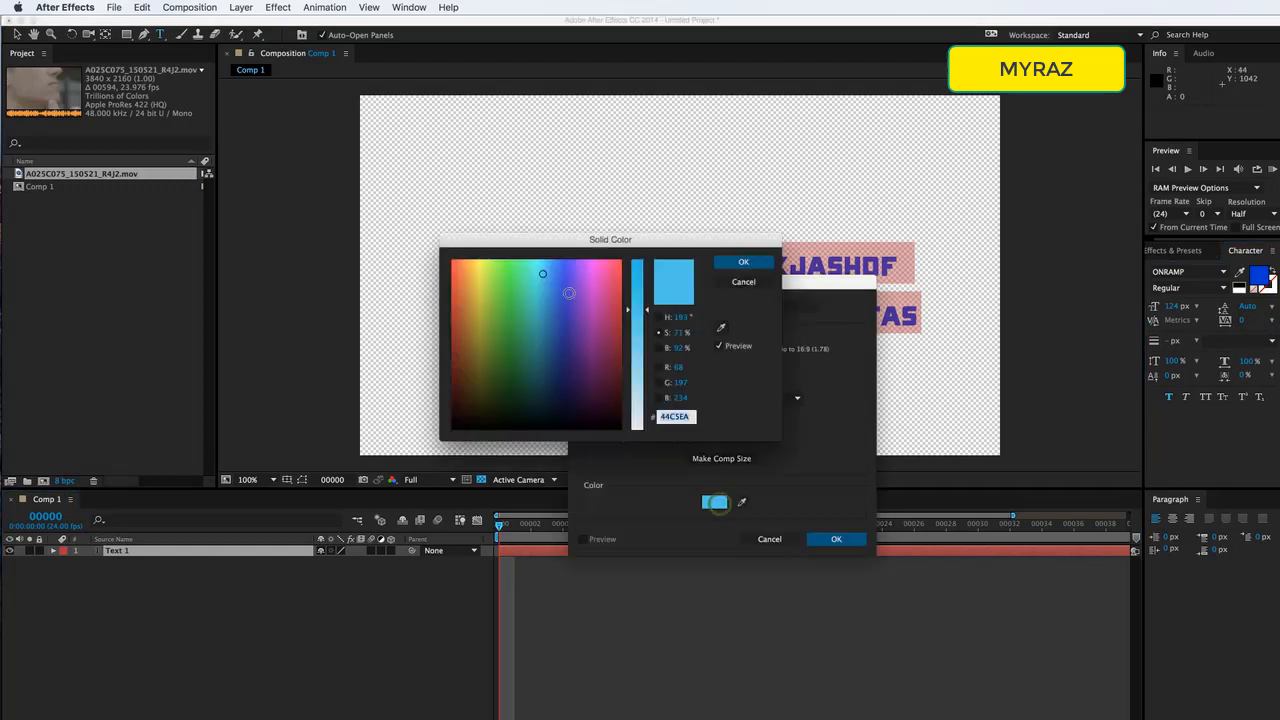
drag(511, 291, 452, 299)
click(743, 262)
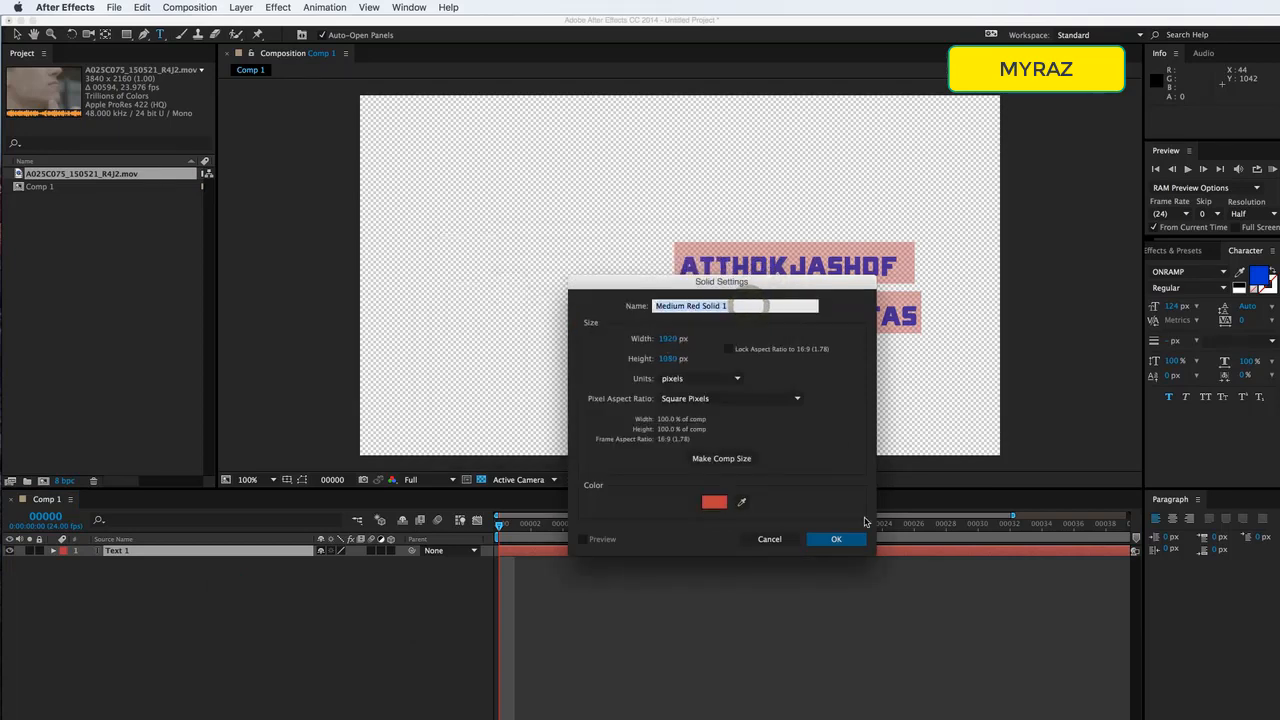
click(818, 538)
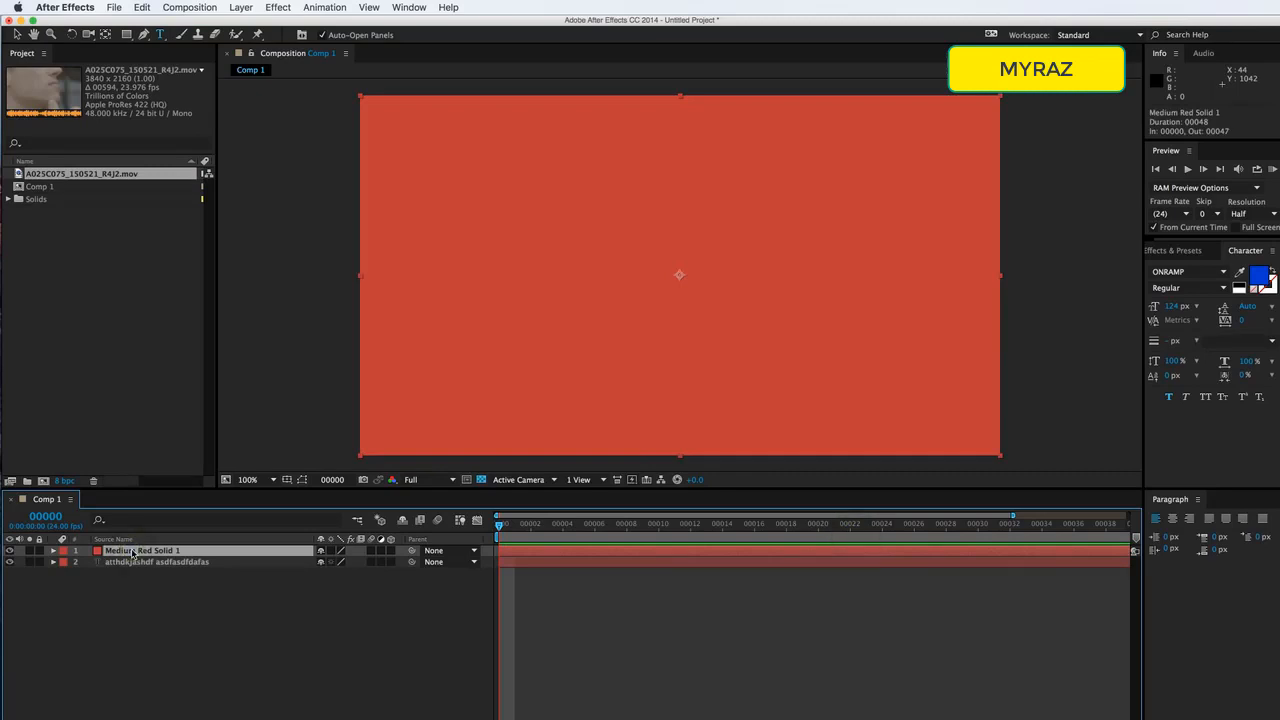
Rename the red solid layer to Background
key(Return)
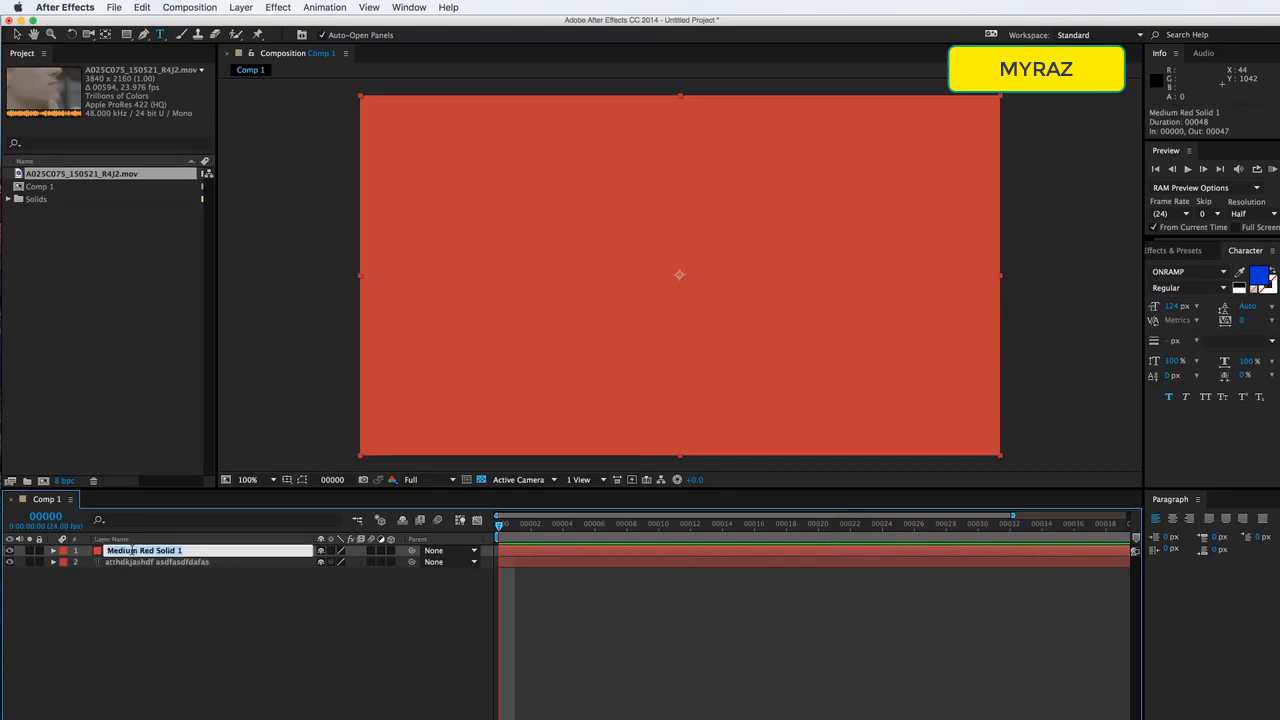
text(Background)
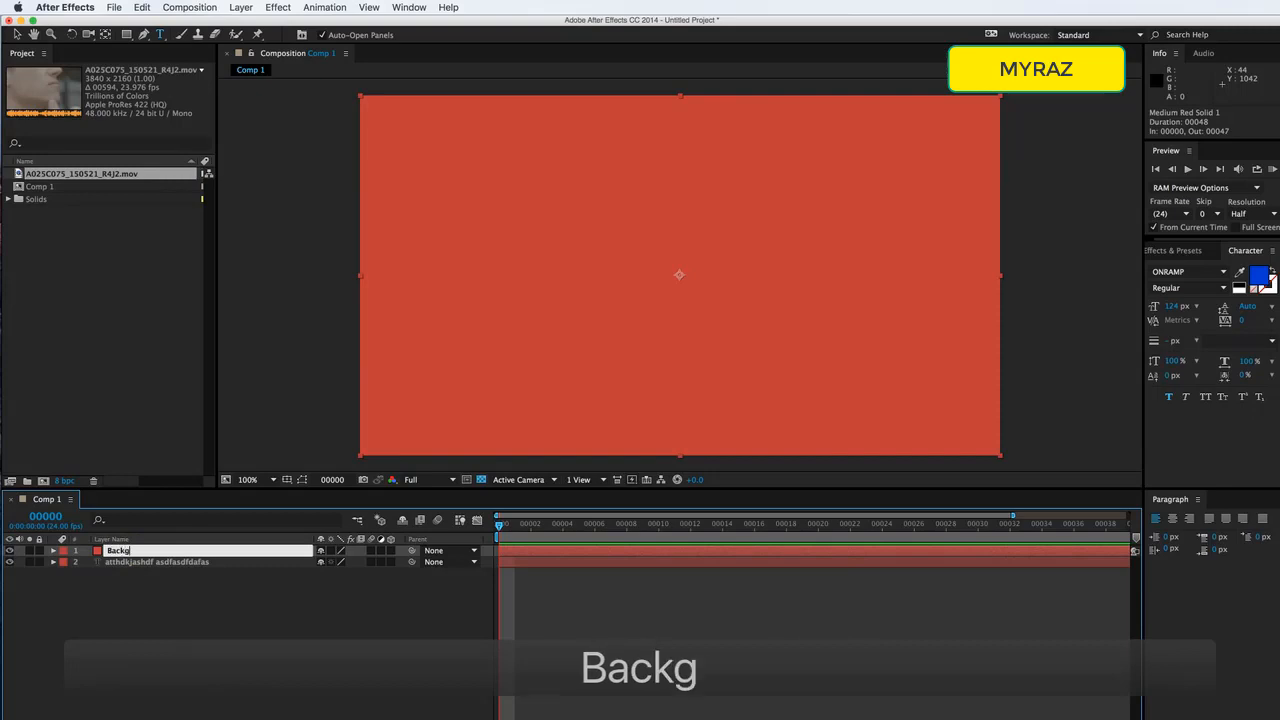
key(Return)
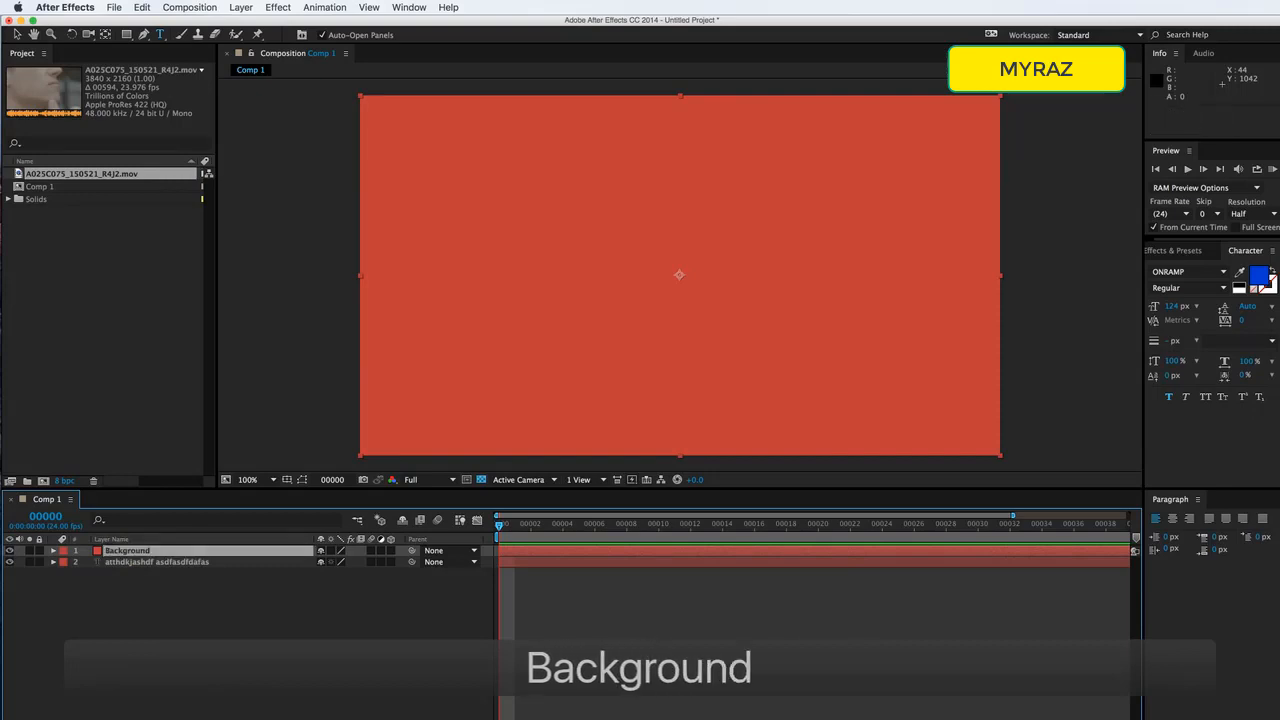
Set the Background layer's label colour to Yellow and move the layer beneath the text layer
click(65, 552)
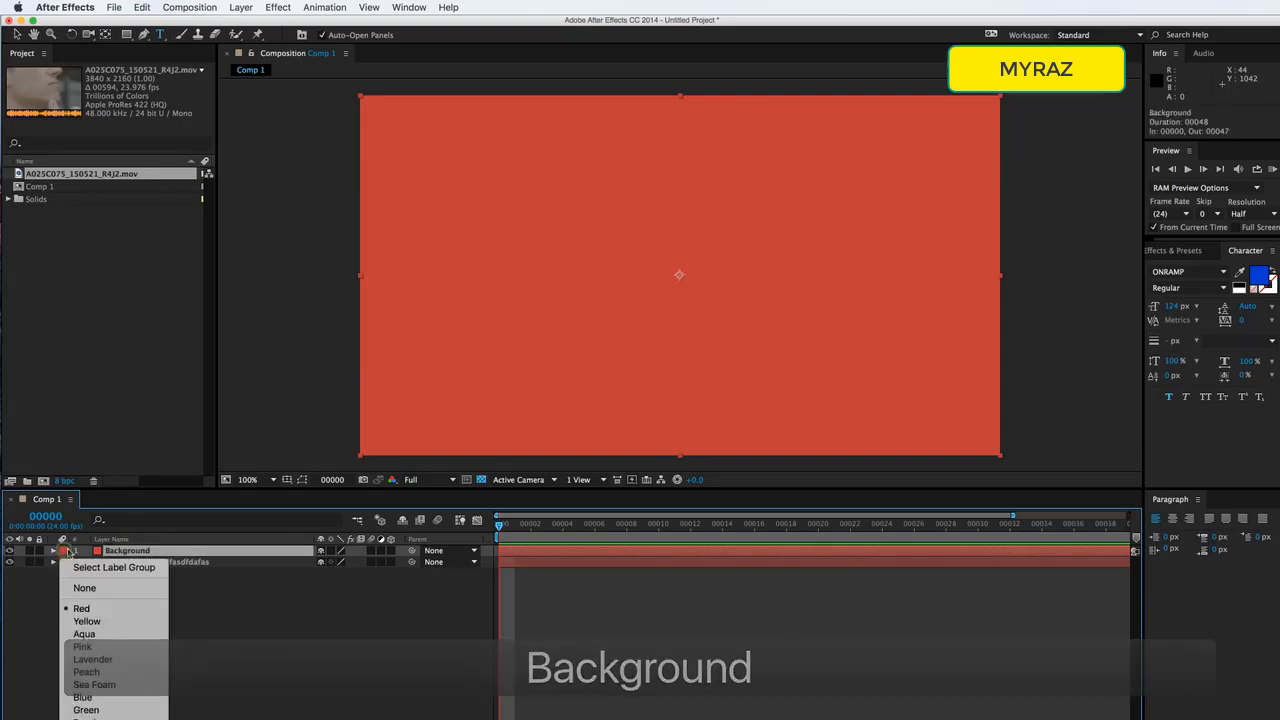
click(84, 626)
drag(152, 558, 155, 568)
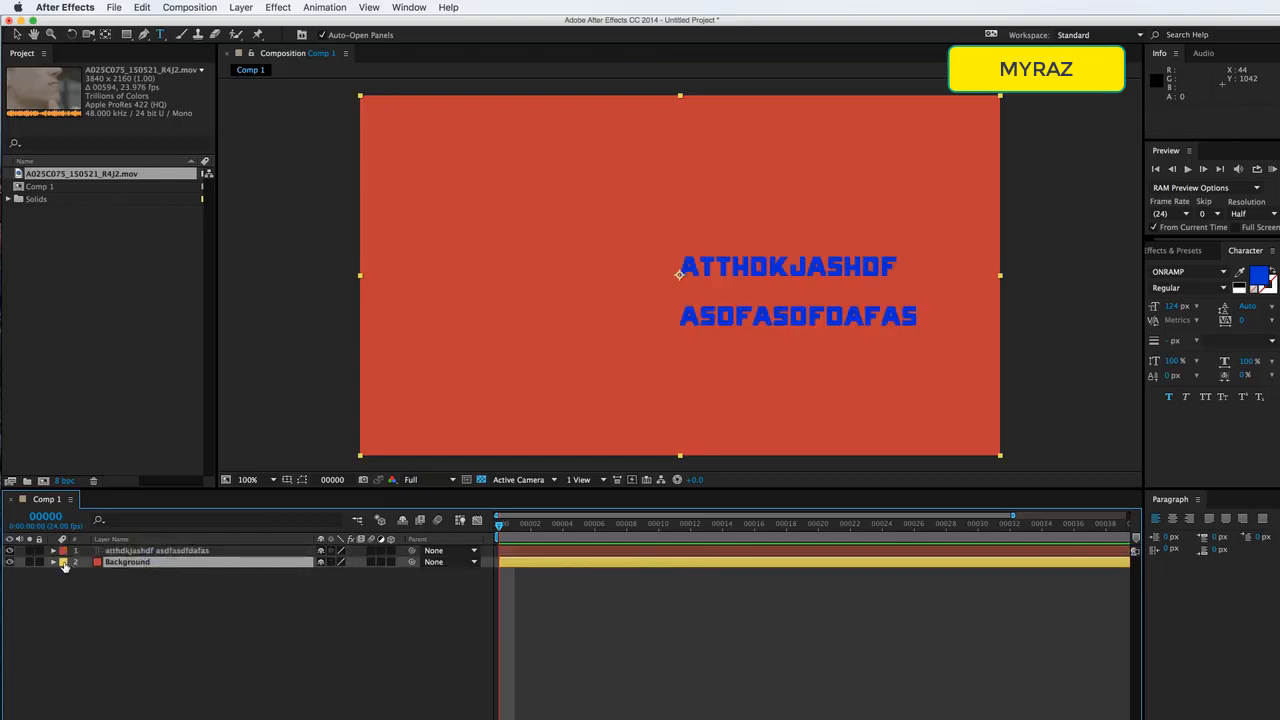
click(365, 617)
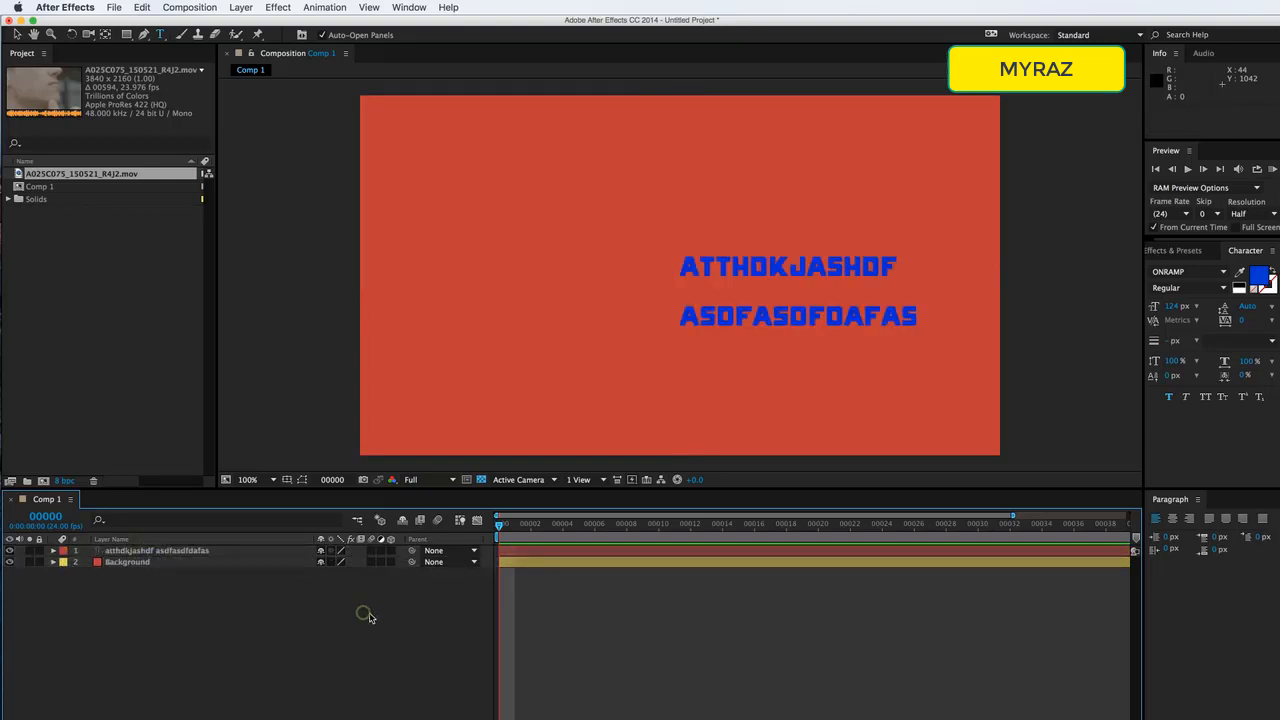
Move the text layer with the Selection tool up and towards the frame's centre, to about position 600, 434
click(792, 267)
key(v)
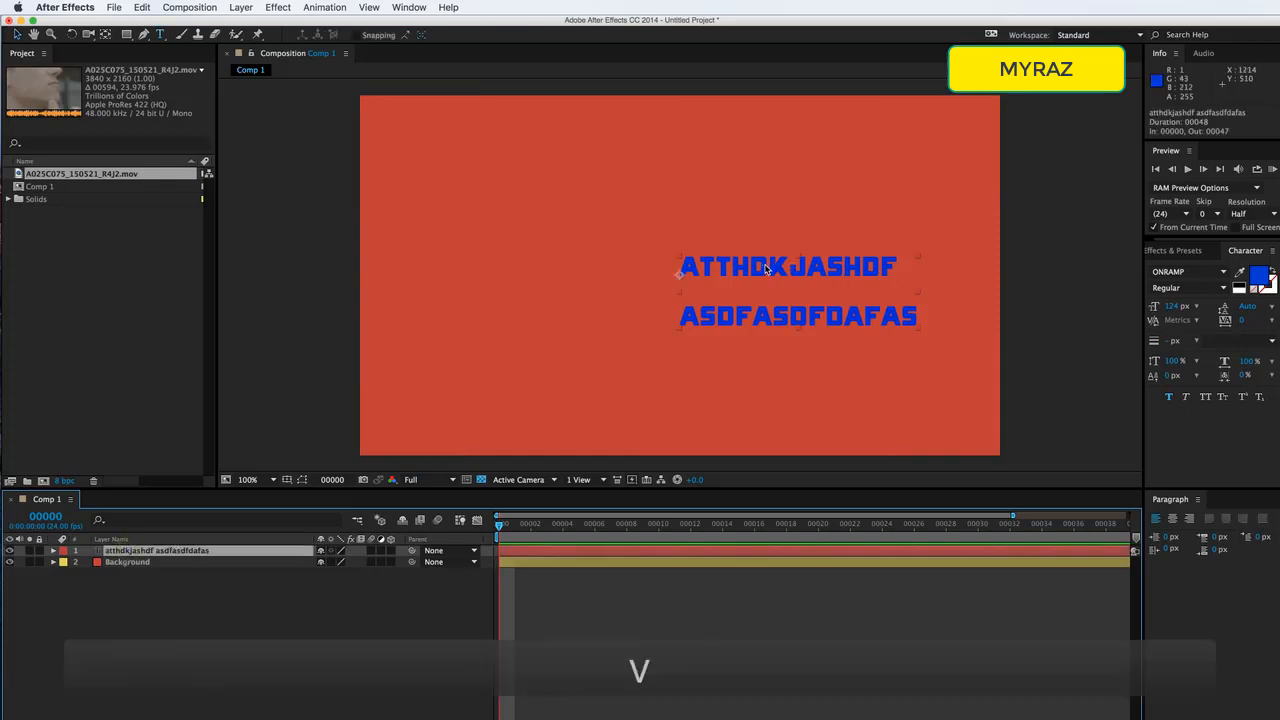
drag(792, 267, 672, 232)
Add a null object to the composition and parent the text layer to it
right_click(221, 618)
mouse_move(300, 624)
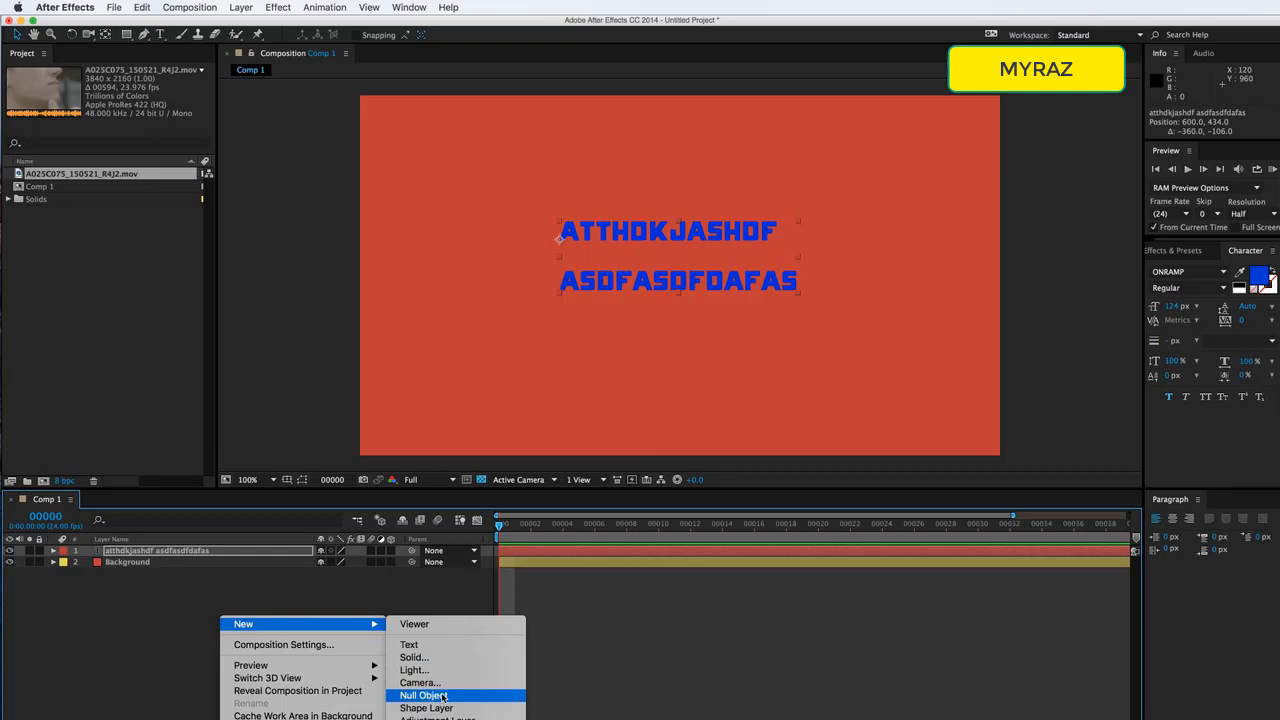
click(440, 694)
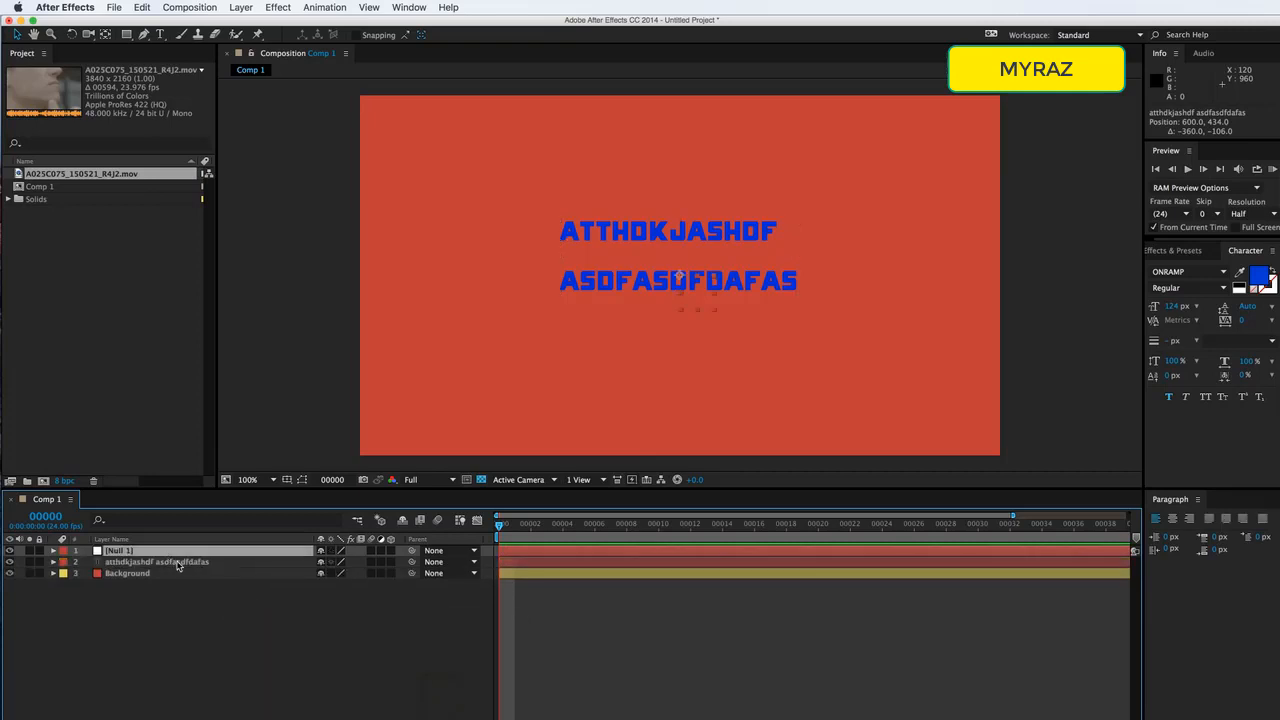
click(178, 565)
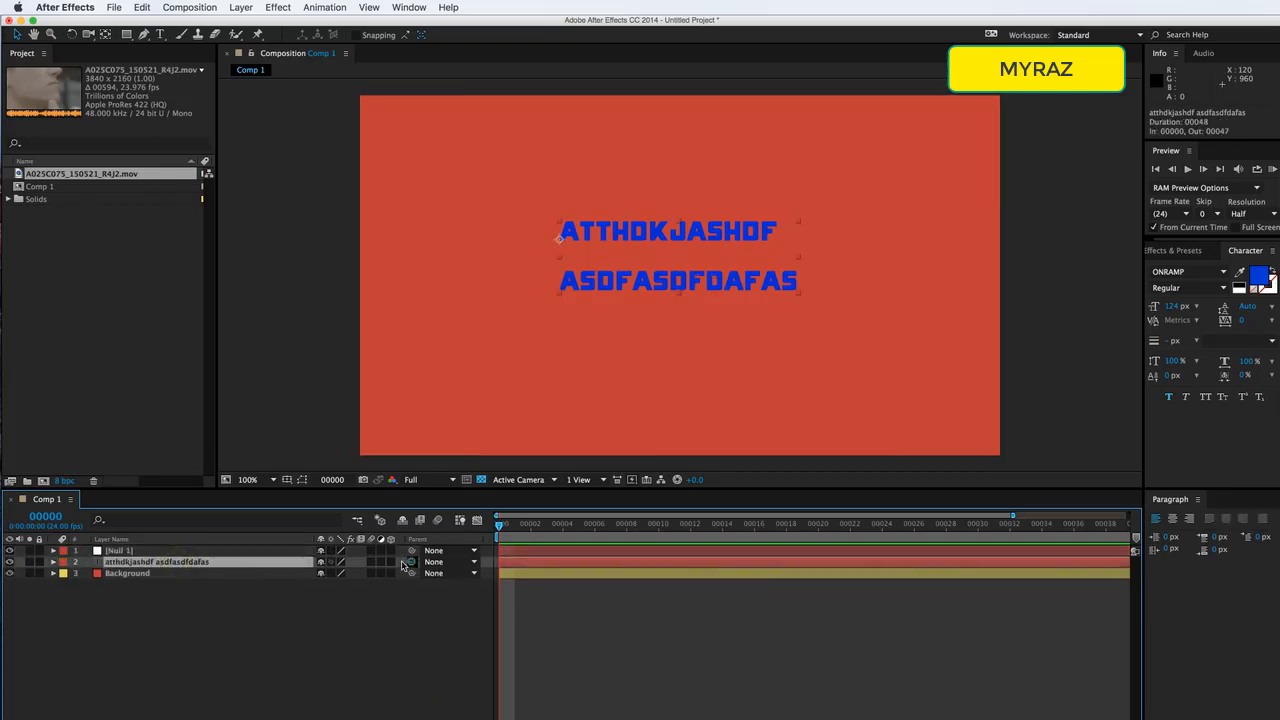
drag(404, 566, 158, 552)
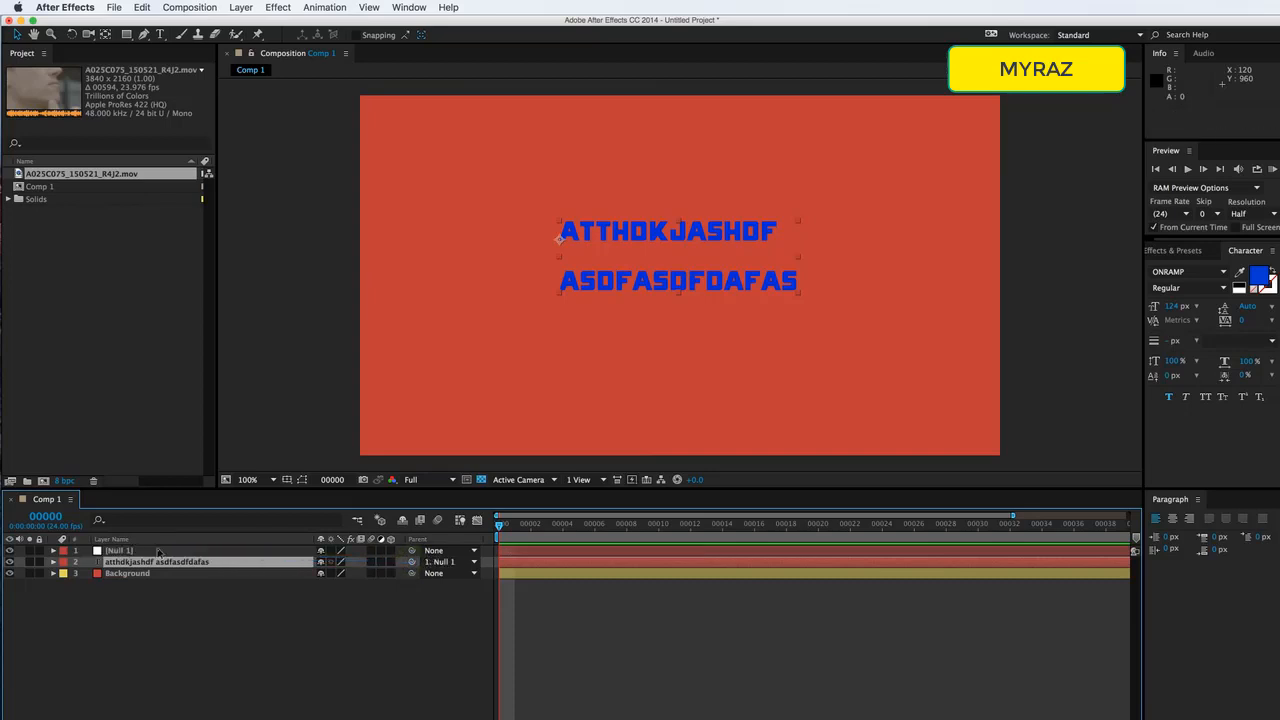
Hide the Background layer and move the null object to about position 940, 550
click(9, 573)
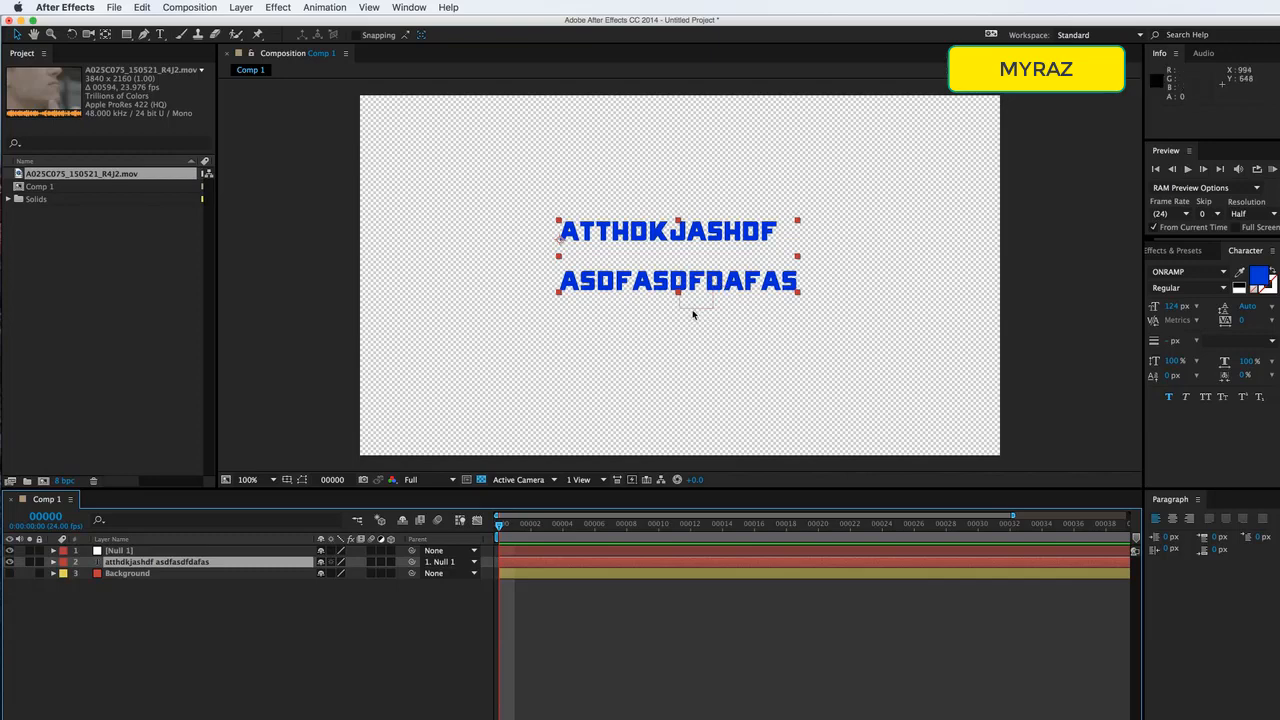
drag(692, 314, 684, 313)
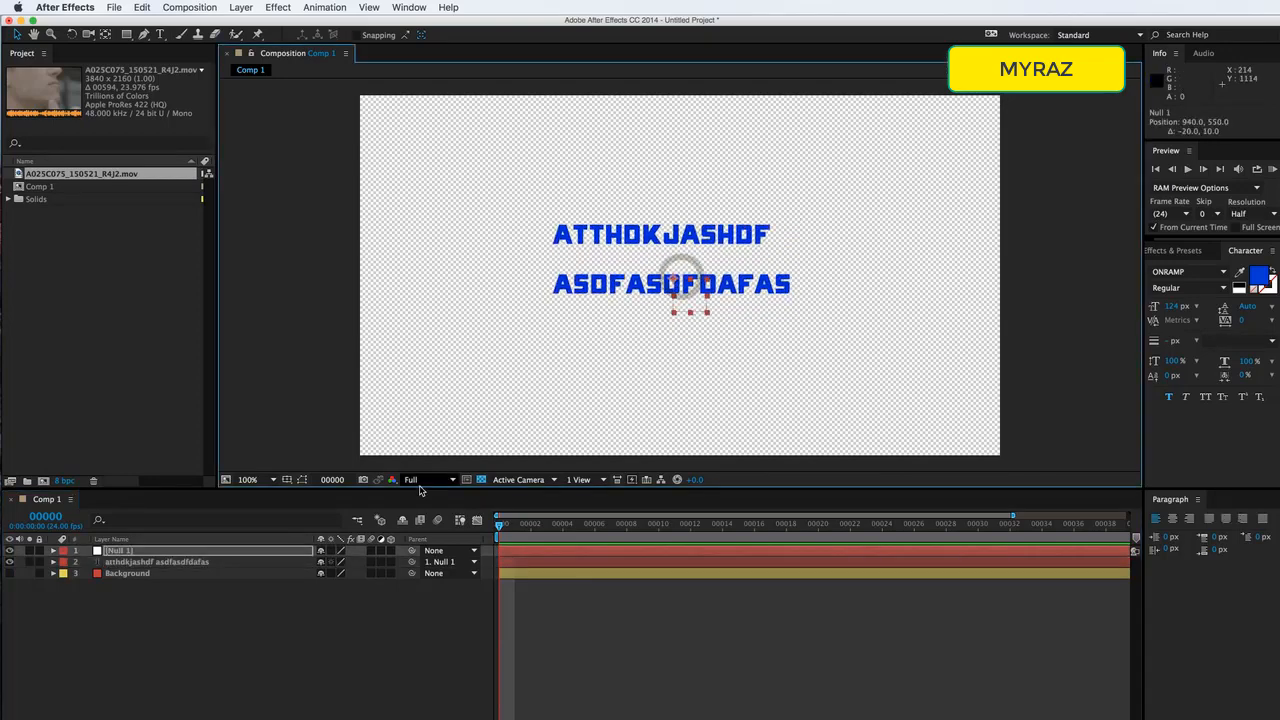
Try changing the null object's Position and Rotation values, undoing each change
click(214, 553)
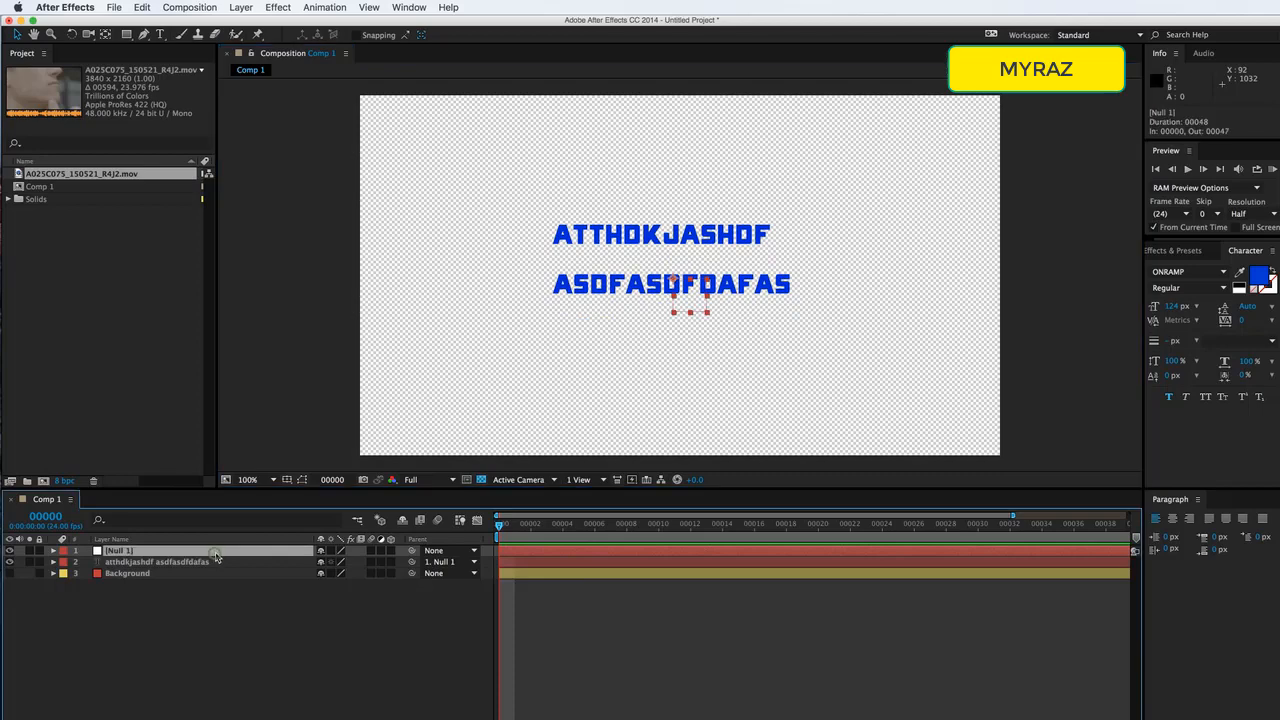
key(p)
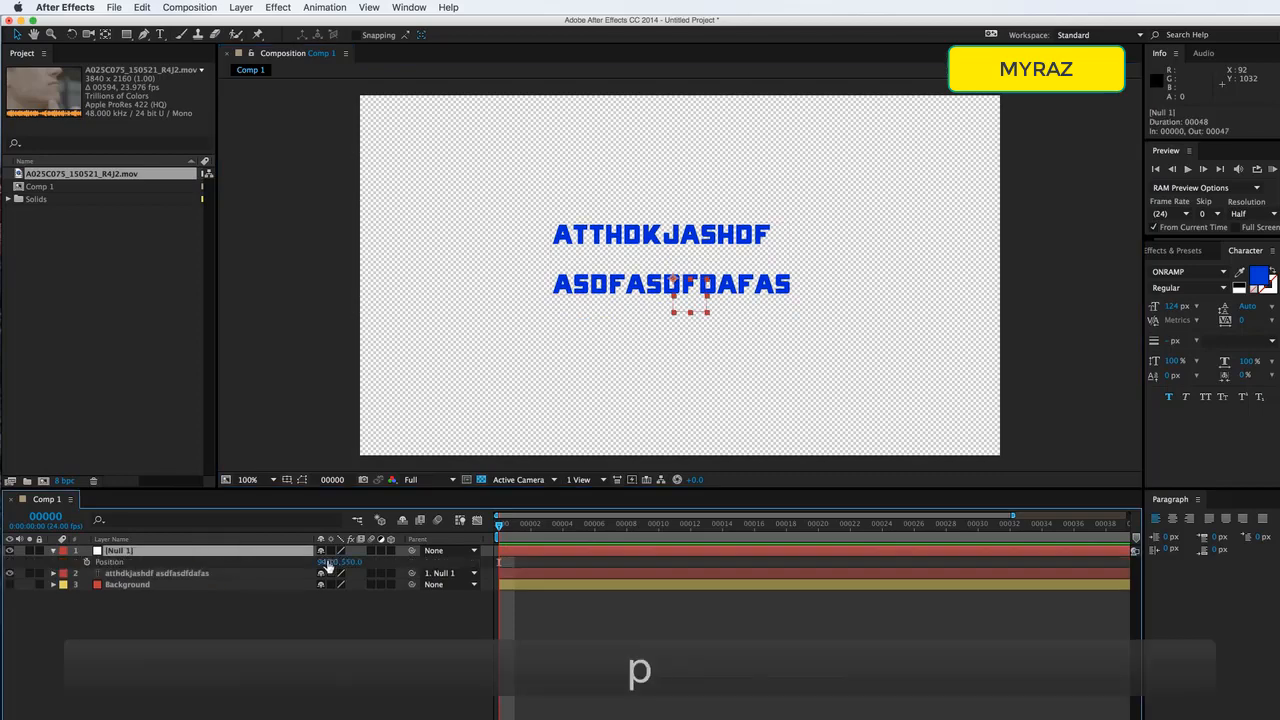
drag(328, 566, 405, 562)
key(super+z)
key(r)
key(super+z)
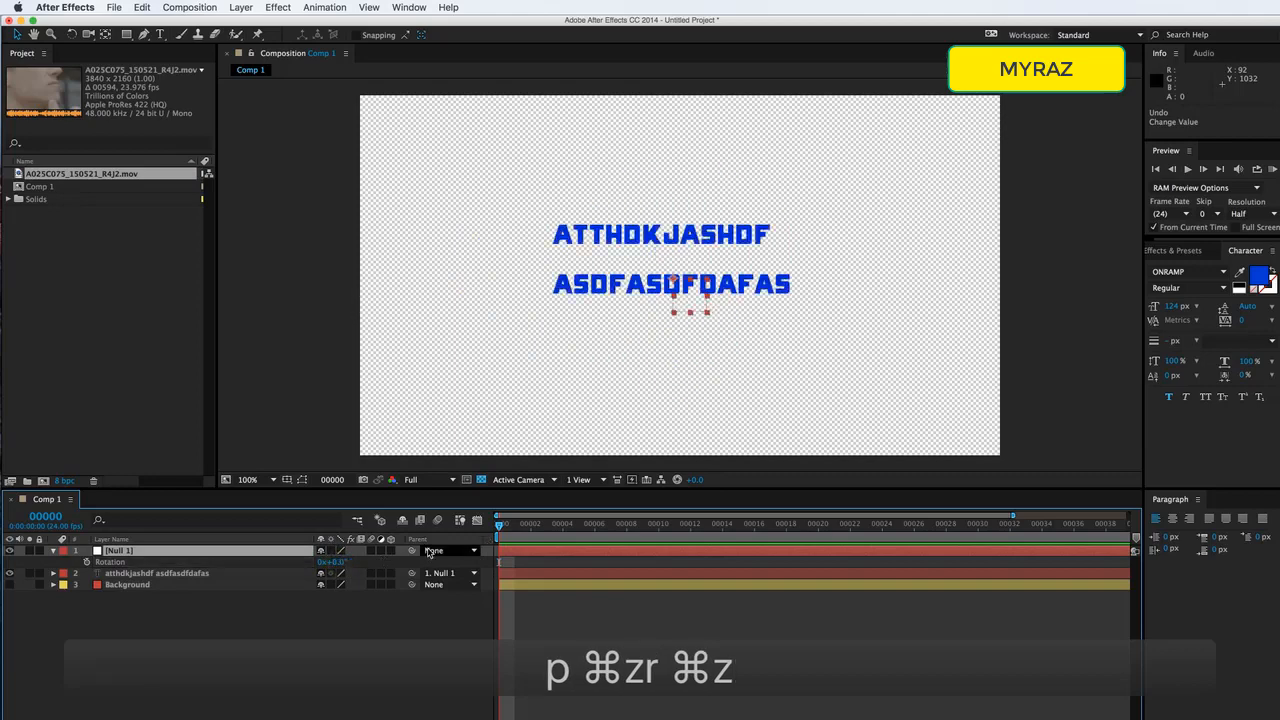
Set the text layer's parent to None and move the null object alone to about position 1296, 600
click(445, 573)
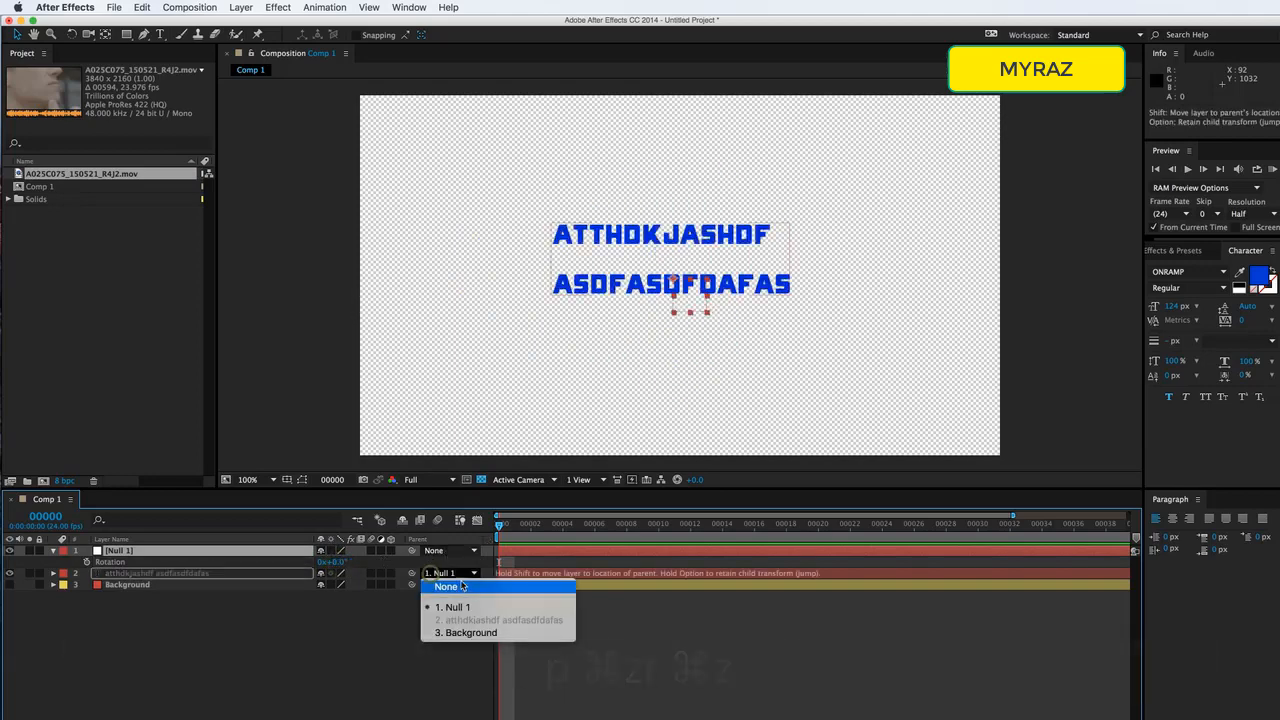
click(432, 575)
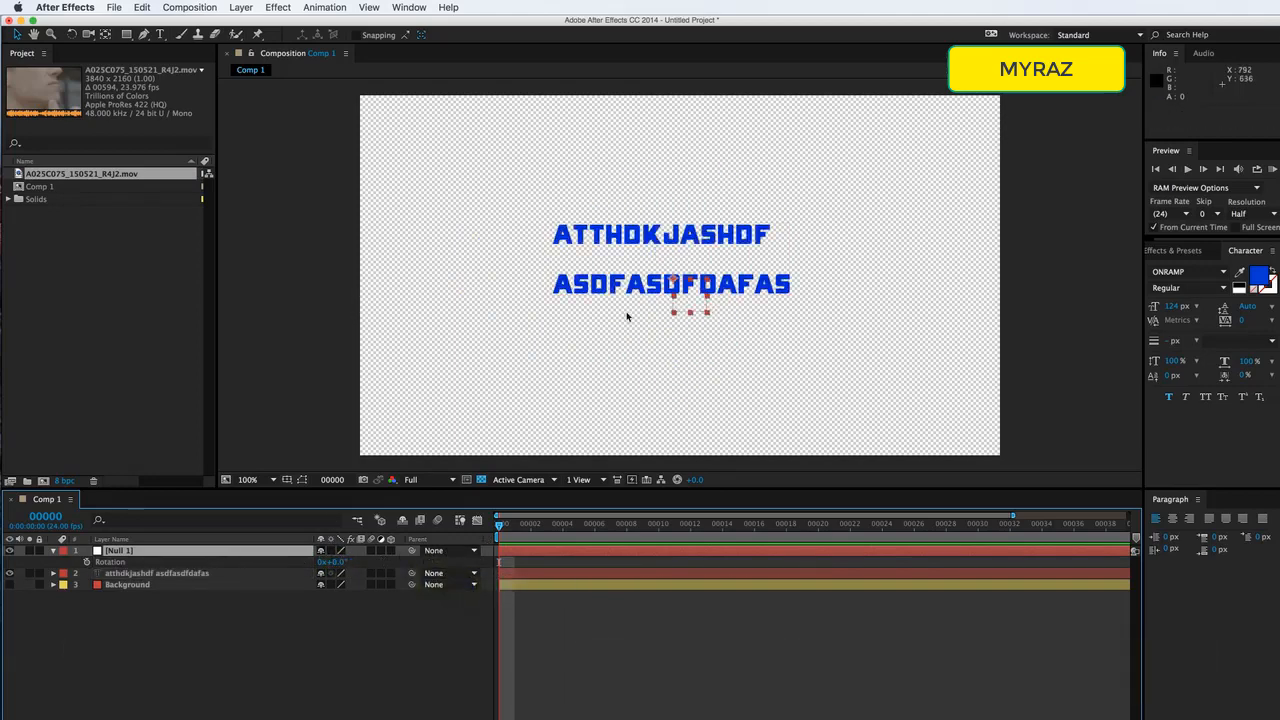
drag(673, 278, 792, 295)
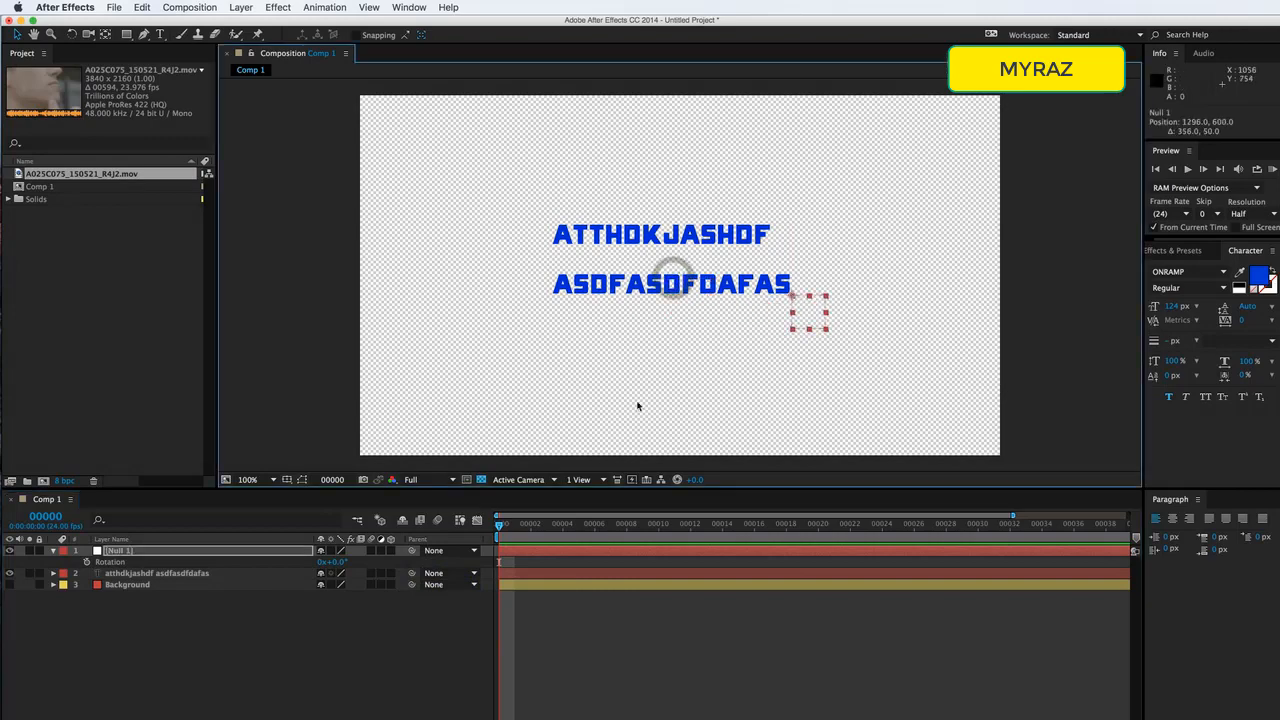
Parent the text layer to the null object again and try rotating the null, undoing the rotation
drag(412, 574, 252, 553)
key(r)
key(r)
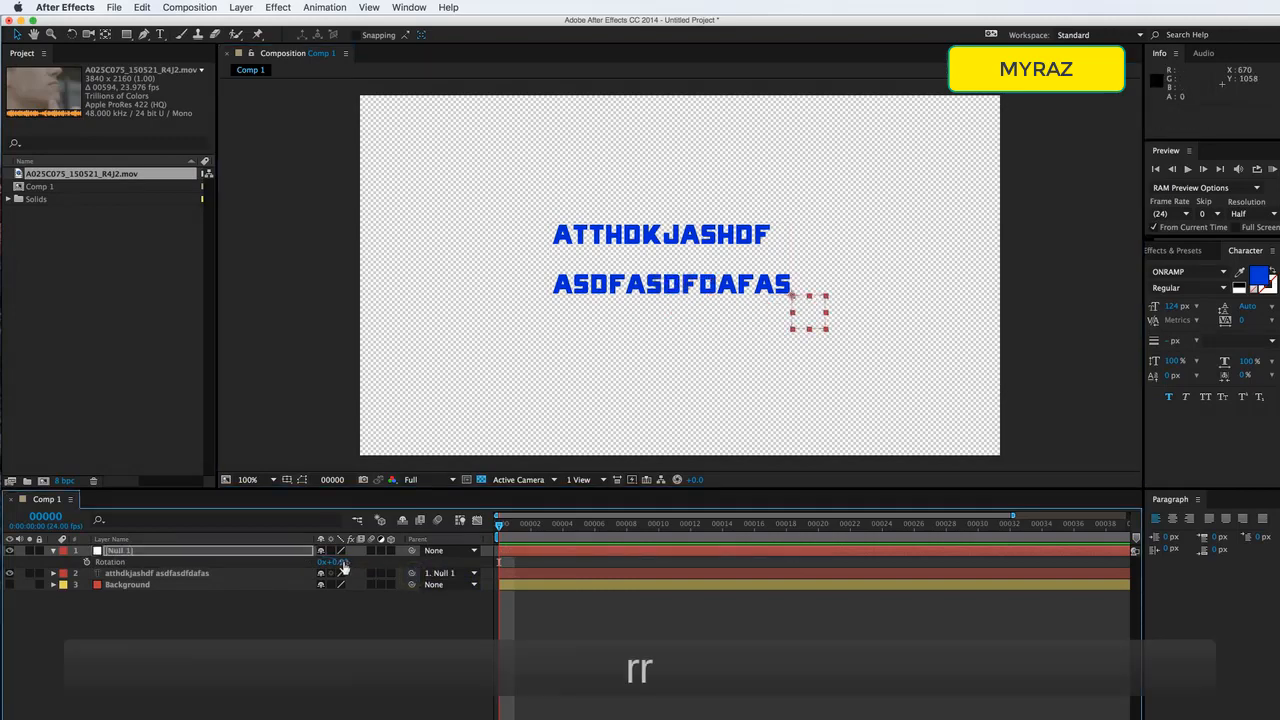
drag(343, 567, 420, 567)
key(super+z)
Move the text layer's anchor point to the bottom centre of the text and scale the layer to 90%
click(183, 573)
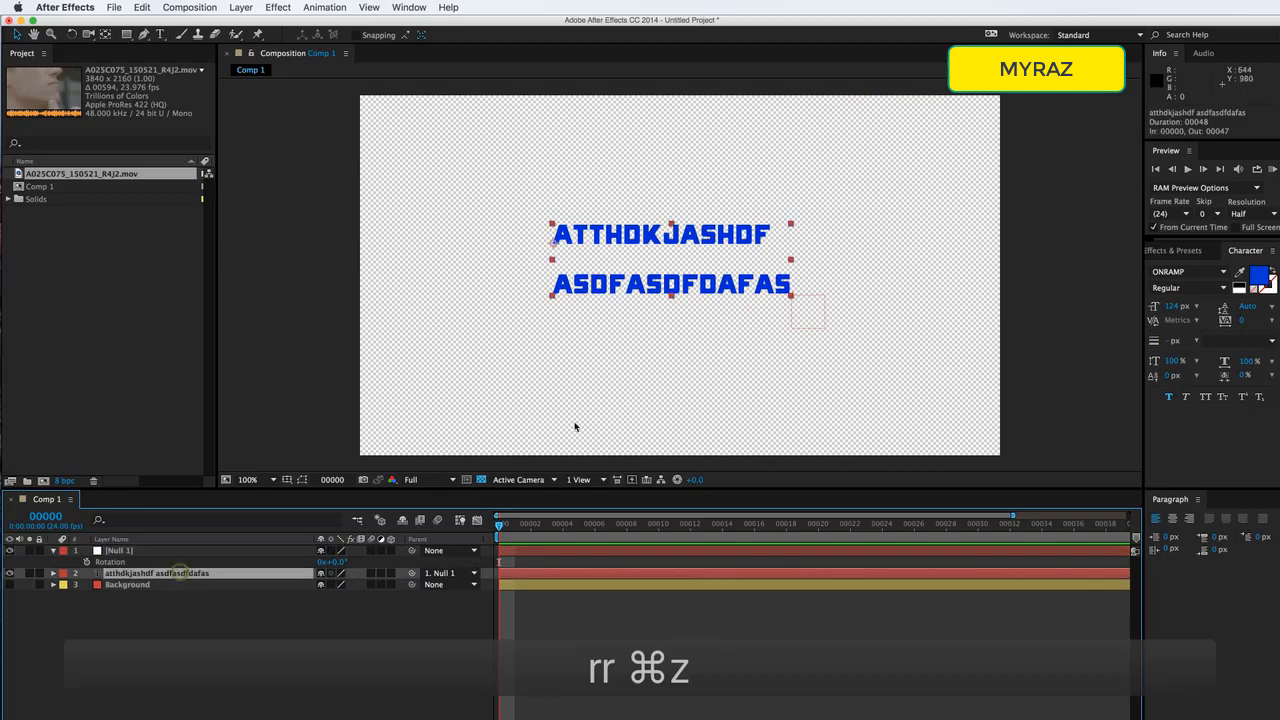
click(105, 34)
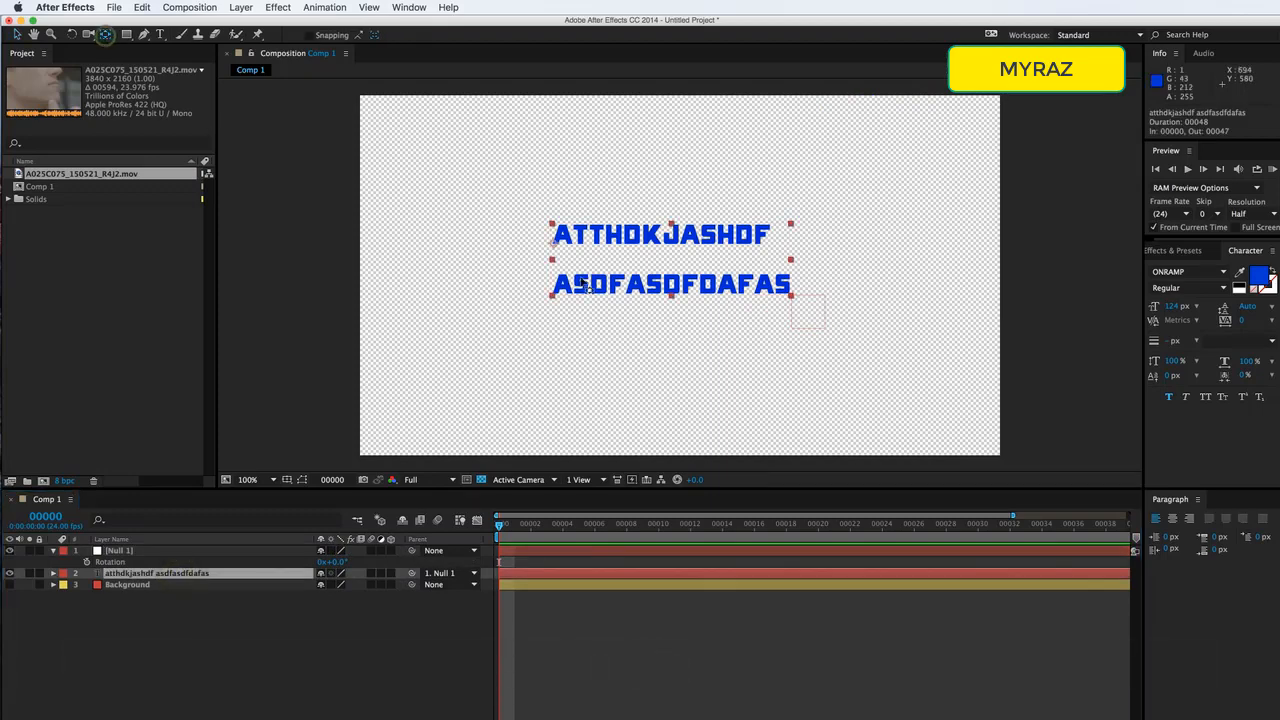
drag(557, 247, 671, 303)
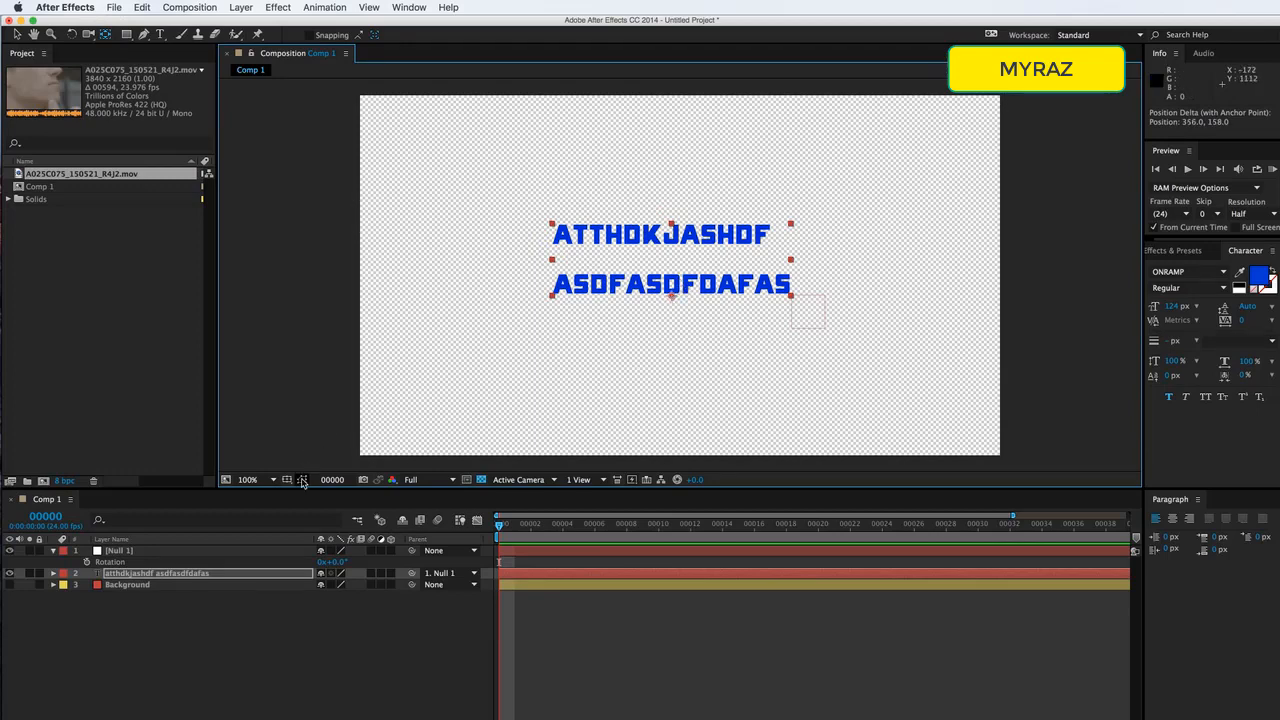
key(s)
drag(333, 584, 334, 584)
right_click(280, 632)
mouse_move(342, 647)
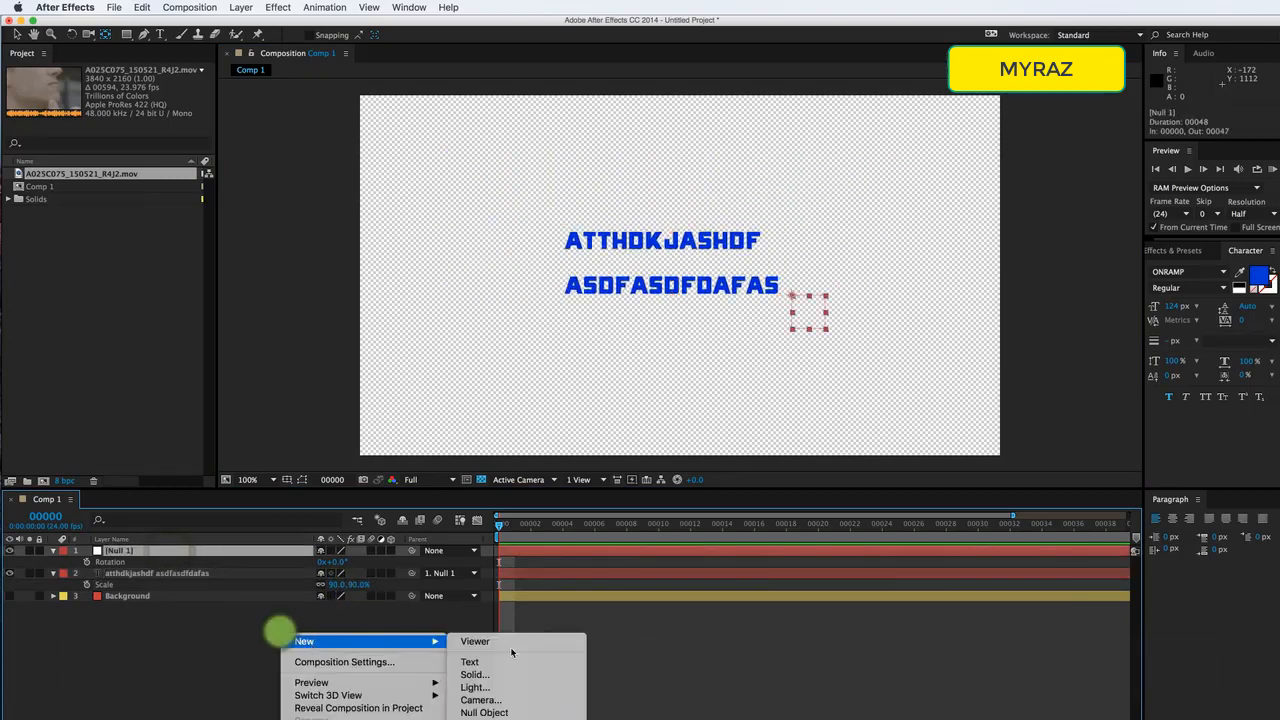
click(243, 630)
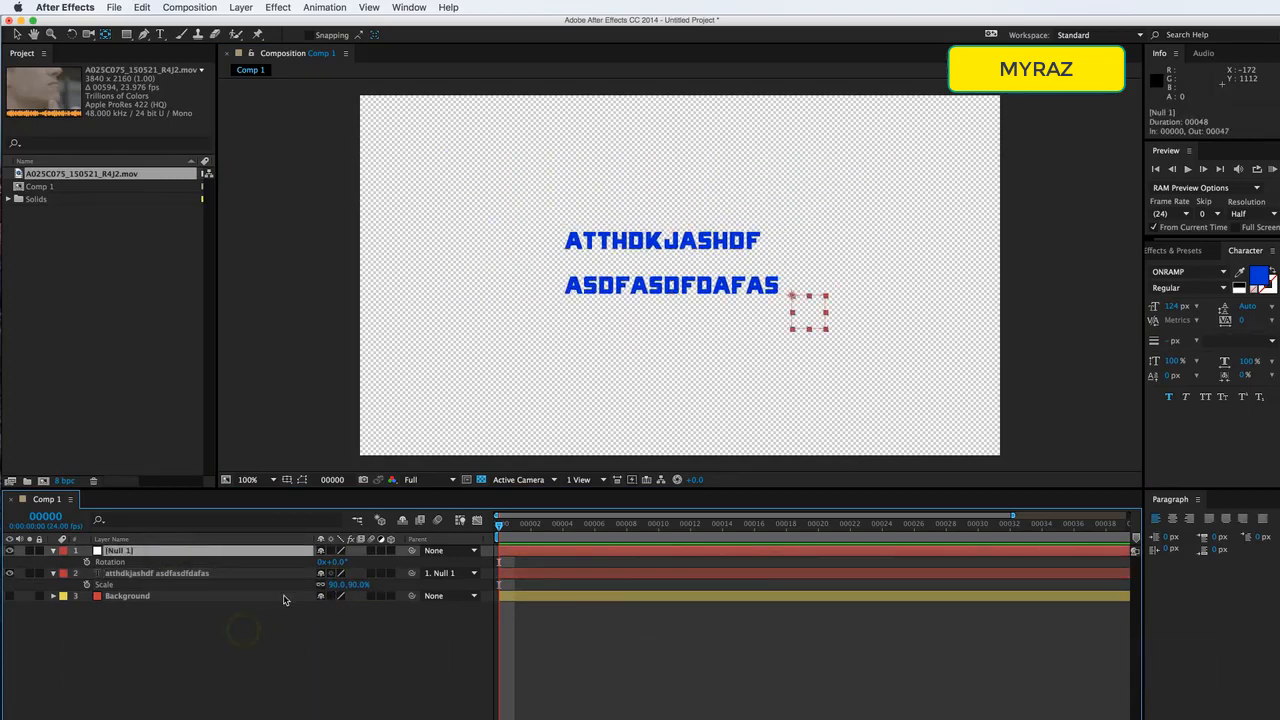
right_click(287, 603)
mouse_move(316, 616)
click(240, 648)
click(188, 624)
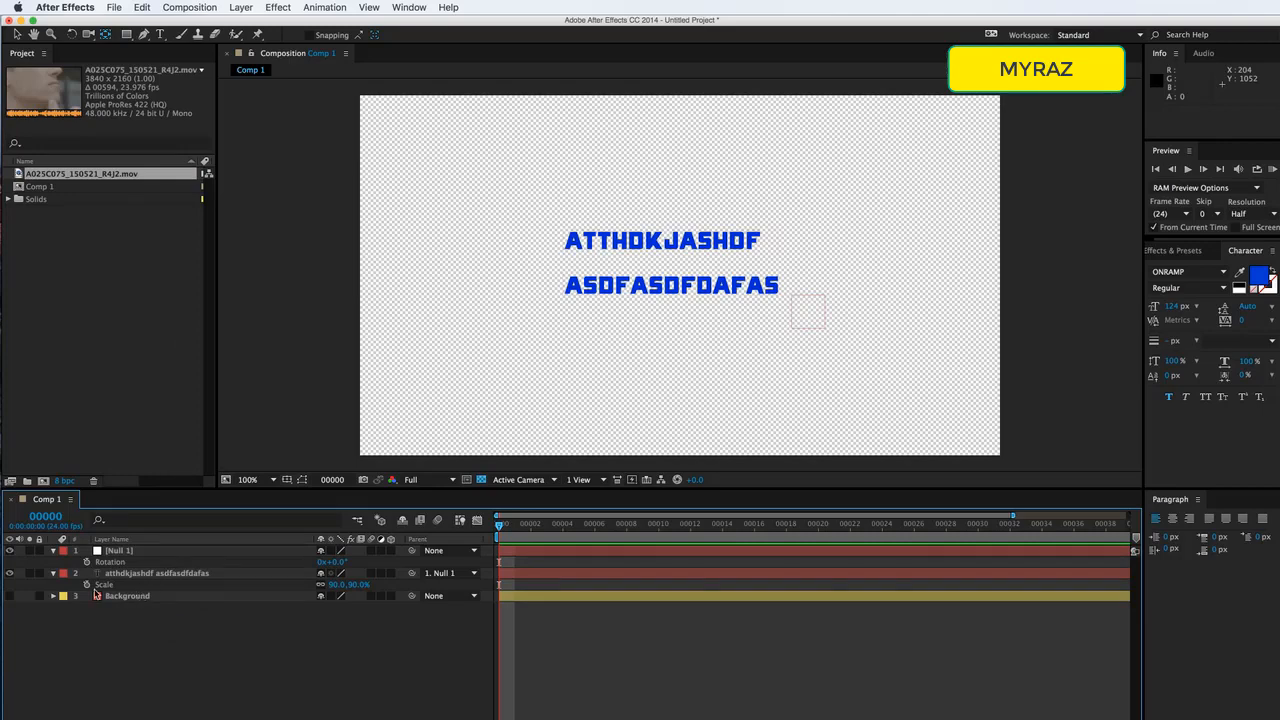
Show the Background layer again and open it in its own Layer view
click(9, 597)
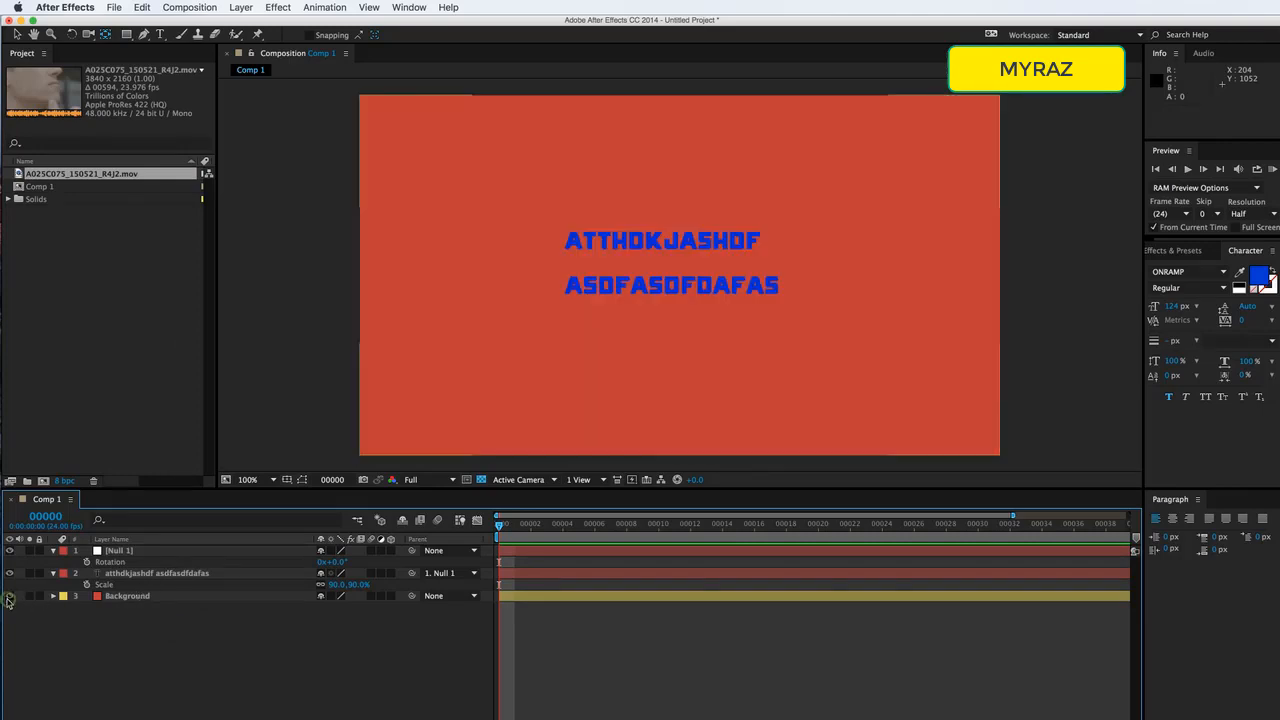
double_click(128, 596)
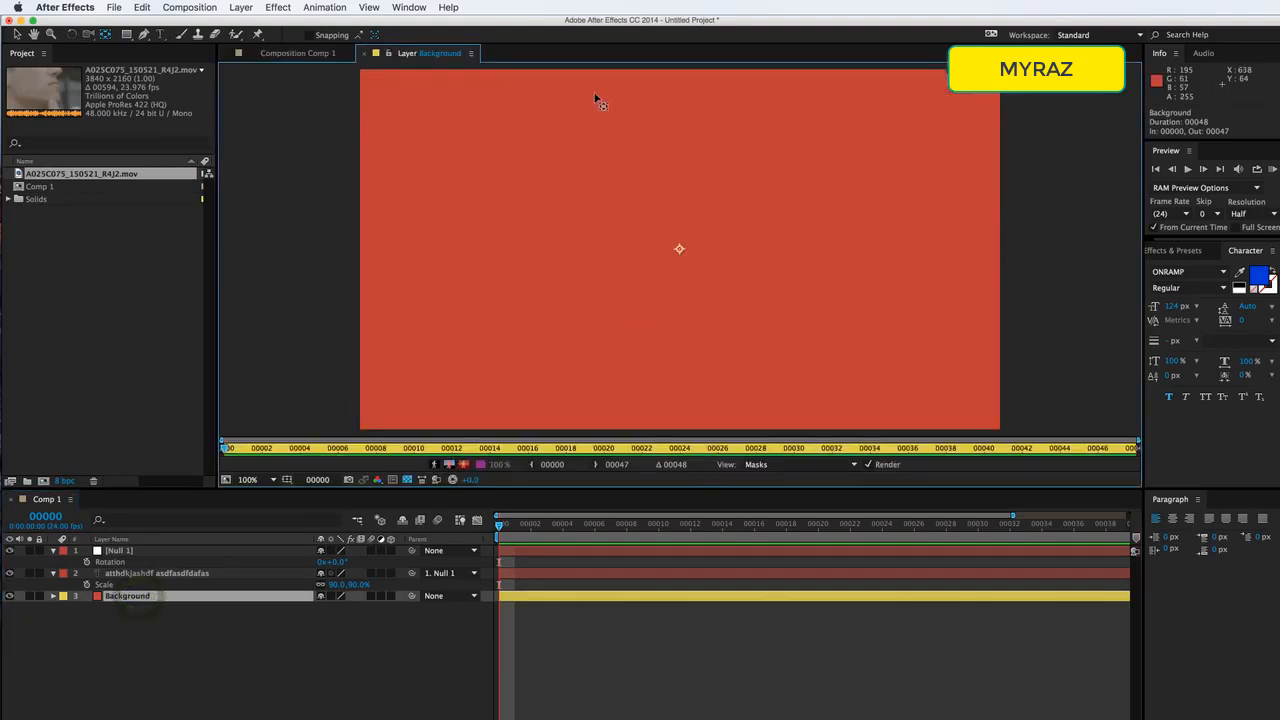
Activate the Selection tool and compare the Background layer view with the Comp 1 composition view, finishing in the composition view
key(v)
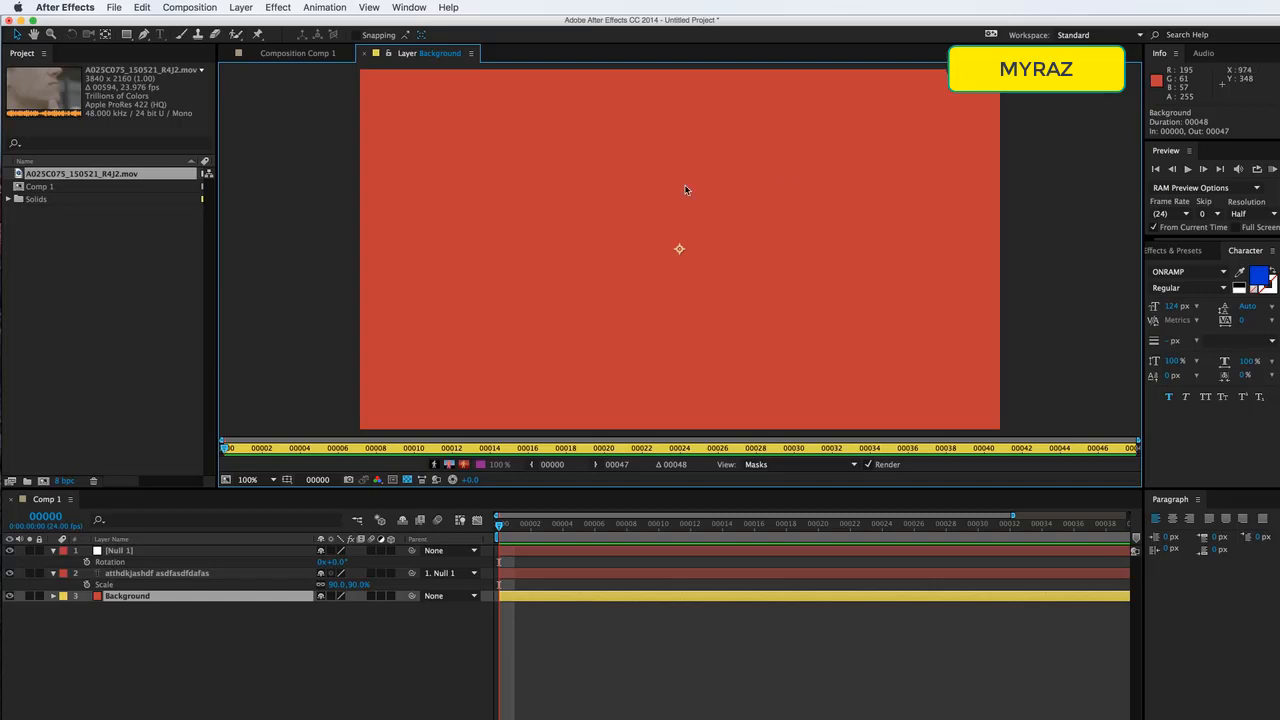
click(305, 54)
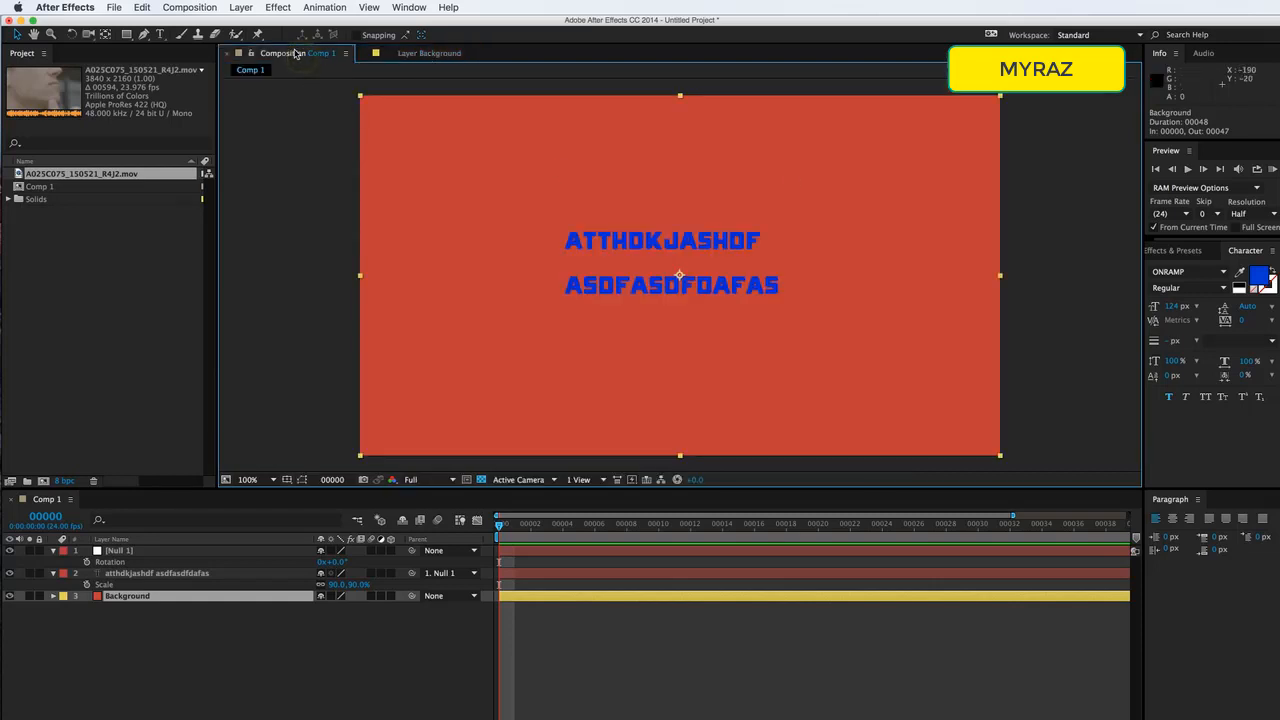
click(420, 53)
click(305, 54)
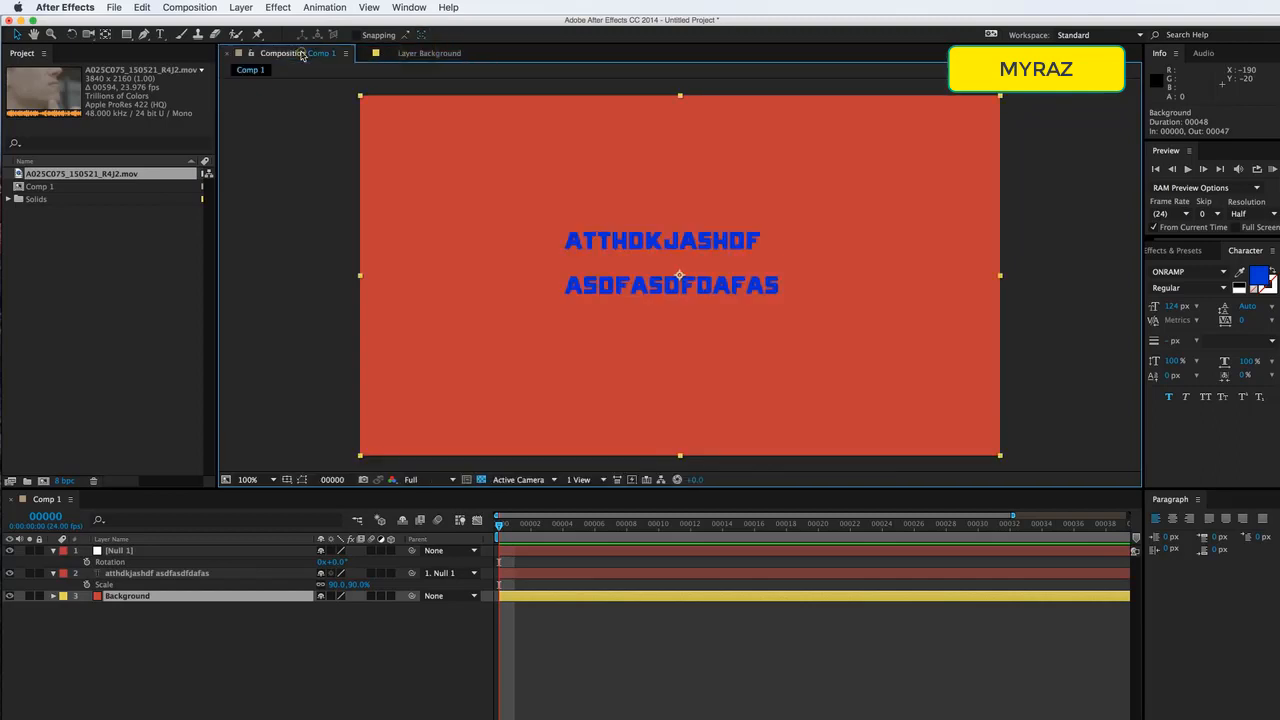
click(408, 53)
click(297, 56)
Rename the Comp 1 composition to Intro in the project and deselect it
click(39, 187)
key(Return)
text(Intro)
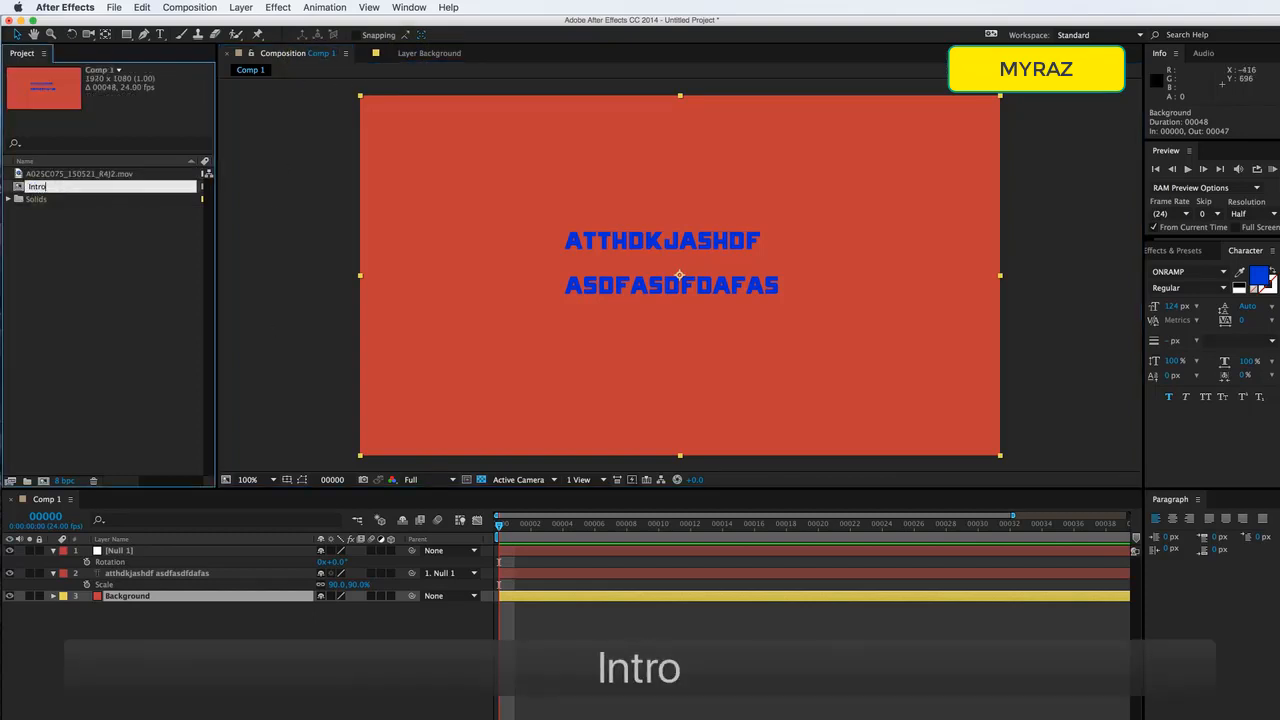
key(Return)
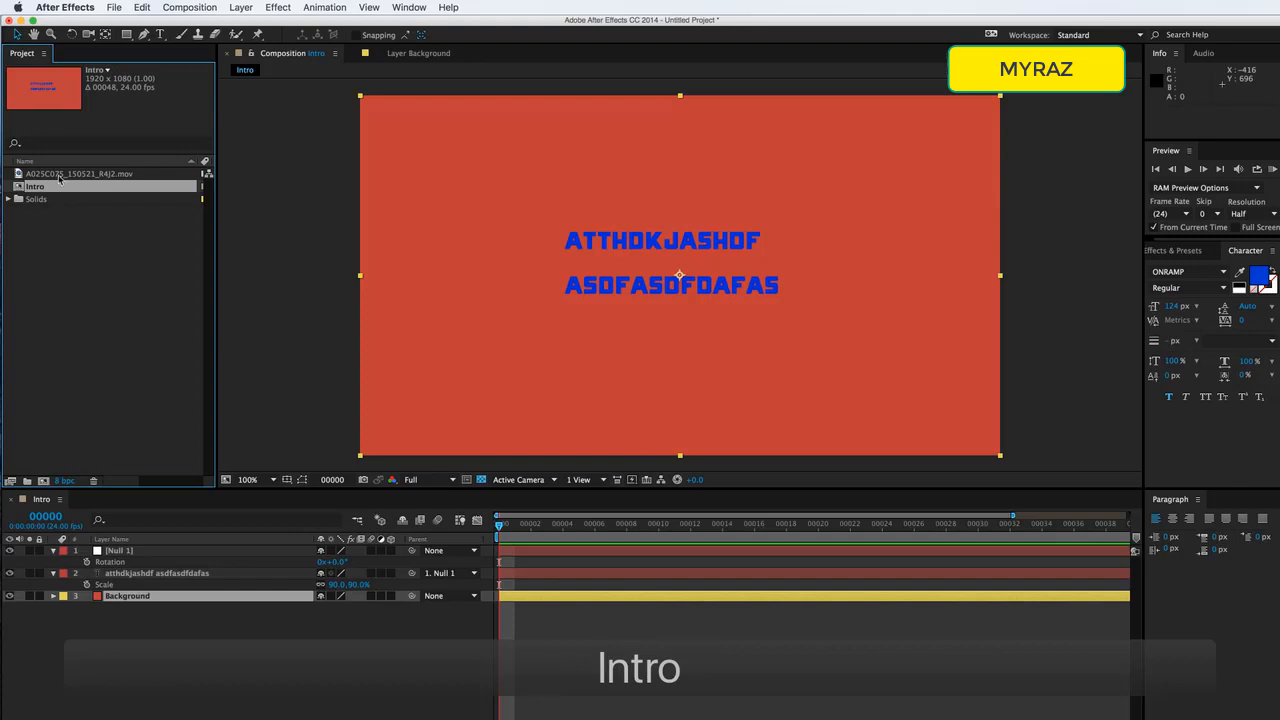
click(126, 282)
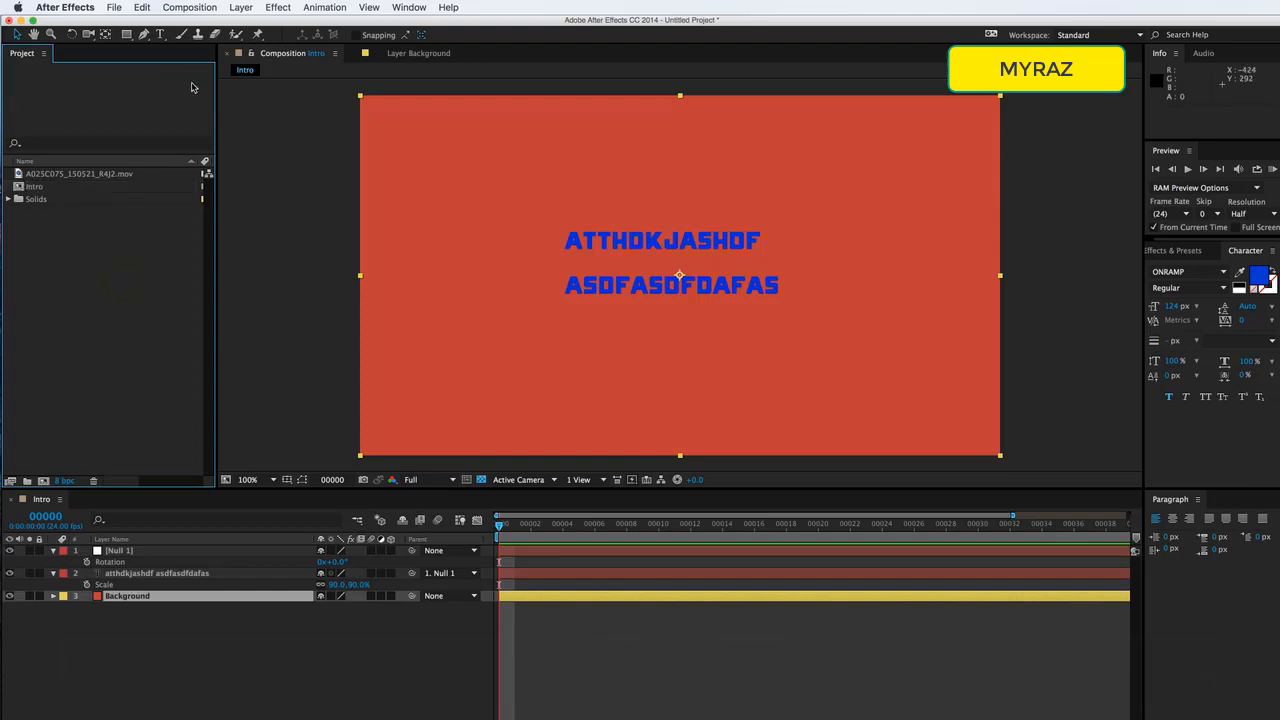
Make sure Default Spatial Interpolation to Linear is enabled in the General preferences and accept the settings
click(66, 7)
mouse_move(110, 44)
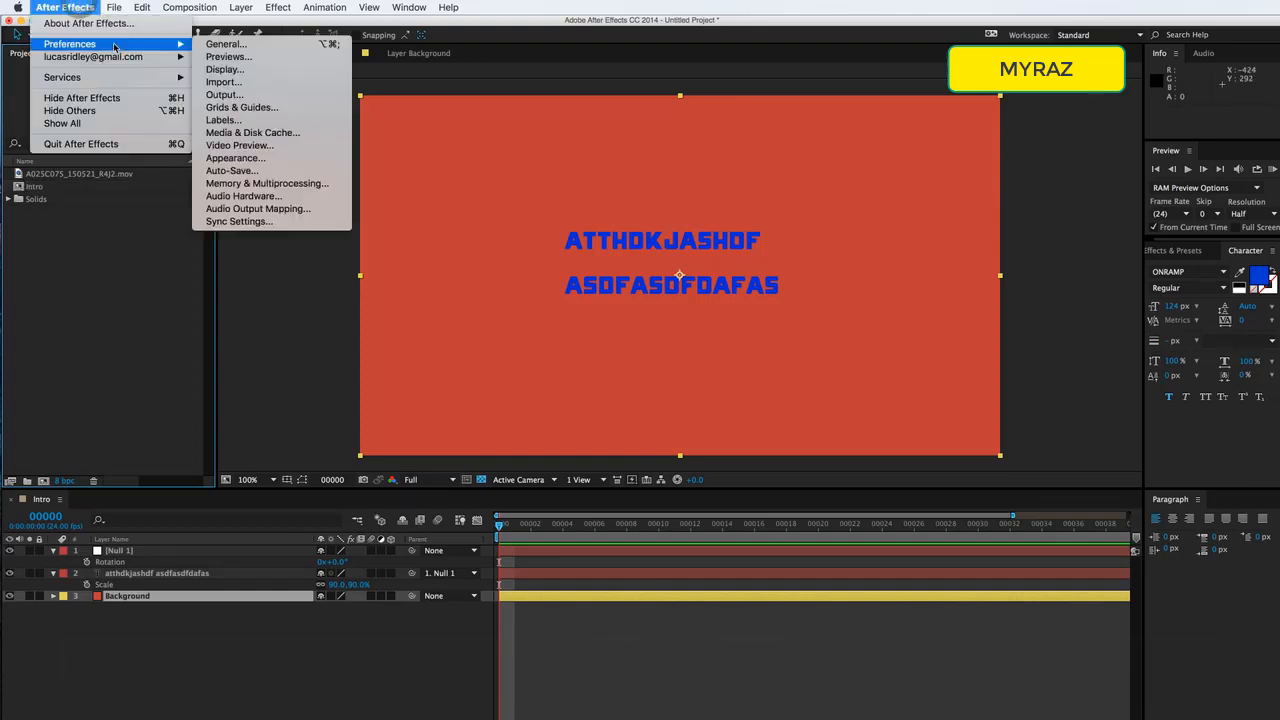
click(250, 44)
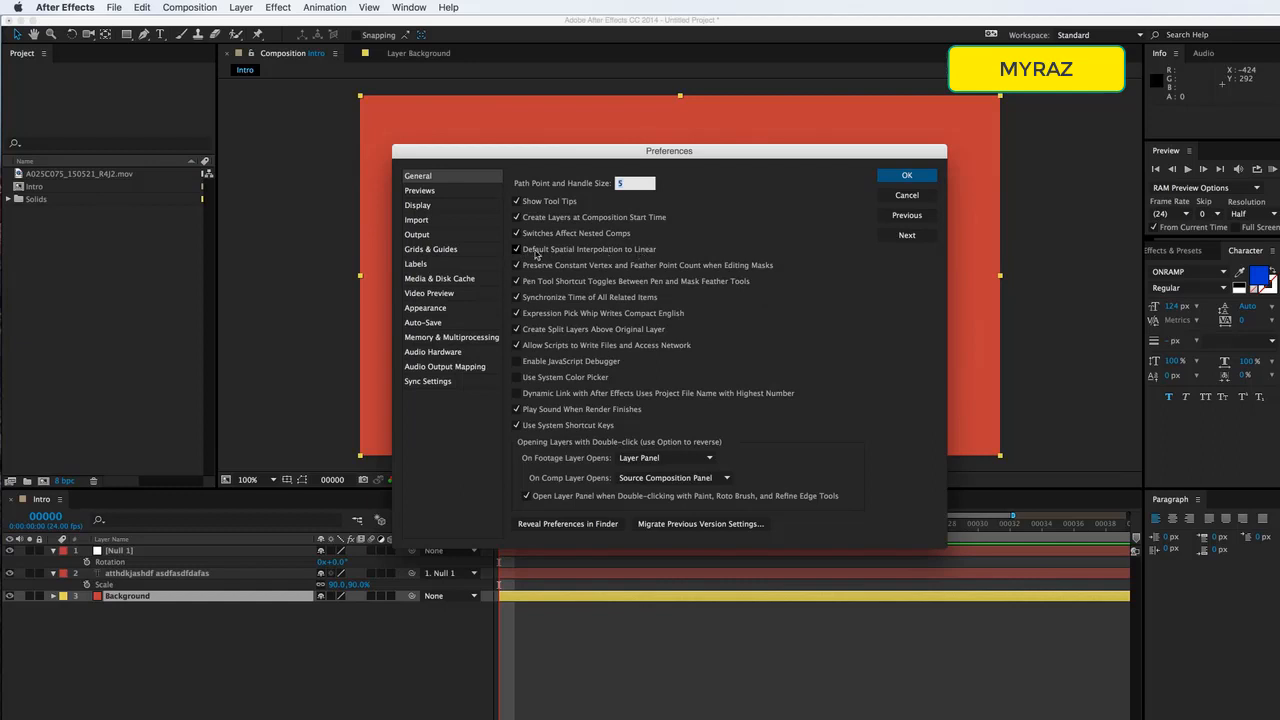
click(535, 254)
click(517, 250)
click(907, 175)
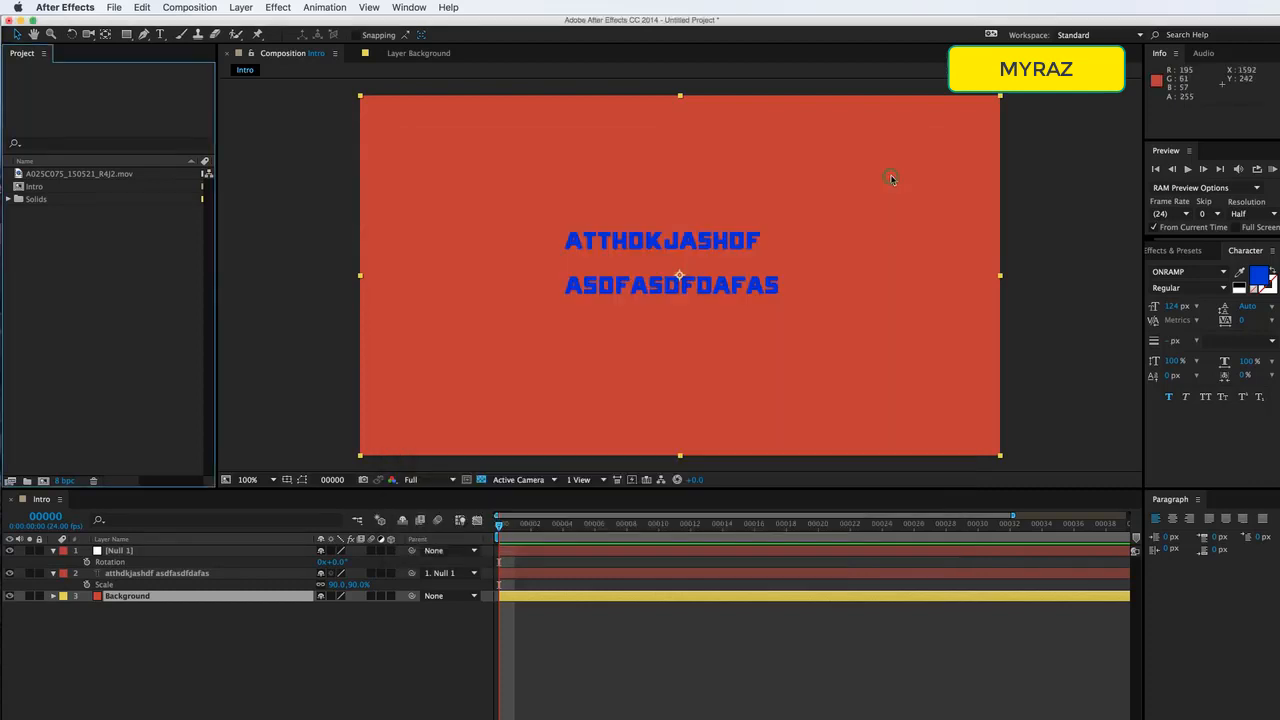
Animate the text layer's Position with a keyframe at frame 0 and another at frame 20, moving the text right to about 300, -28
click(75, 574)
click(53, 573)
click(53, 573)
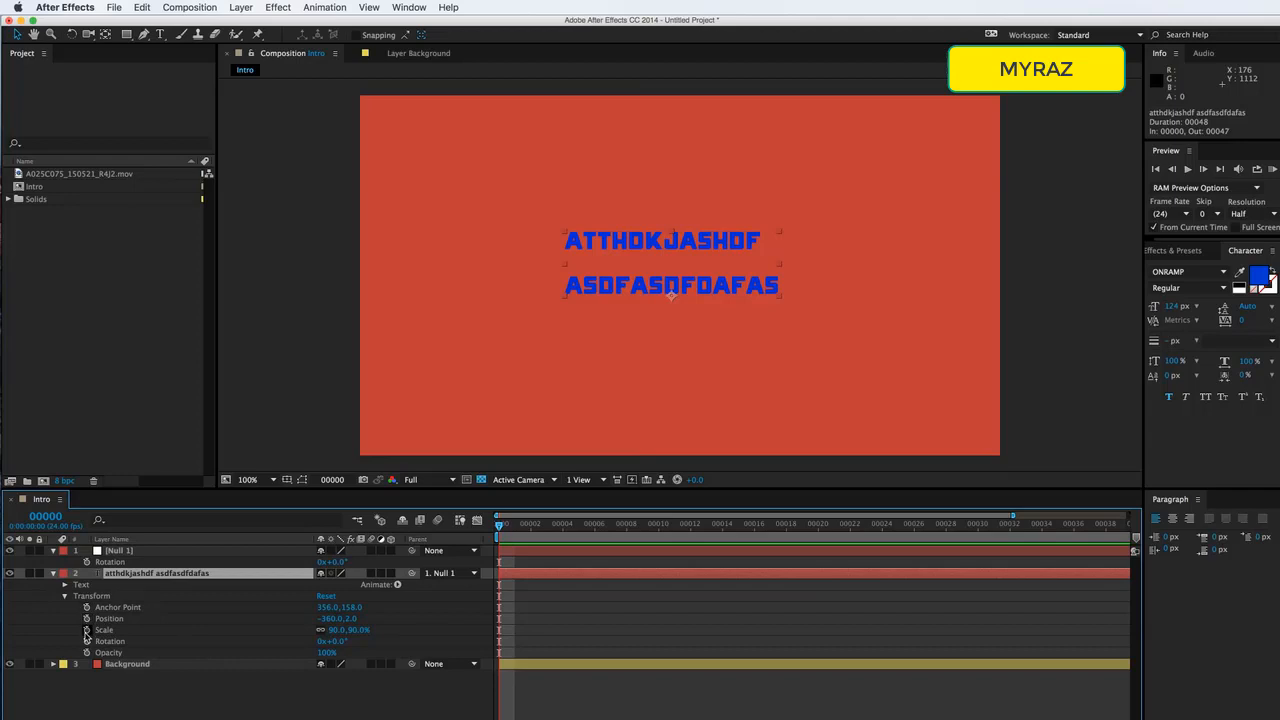
click(87, 618)
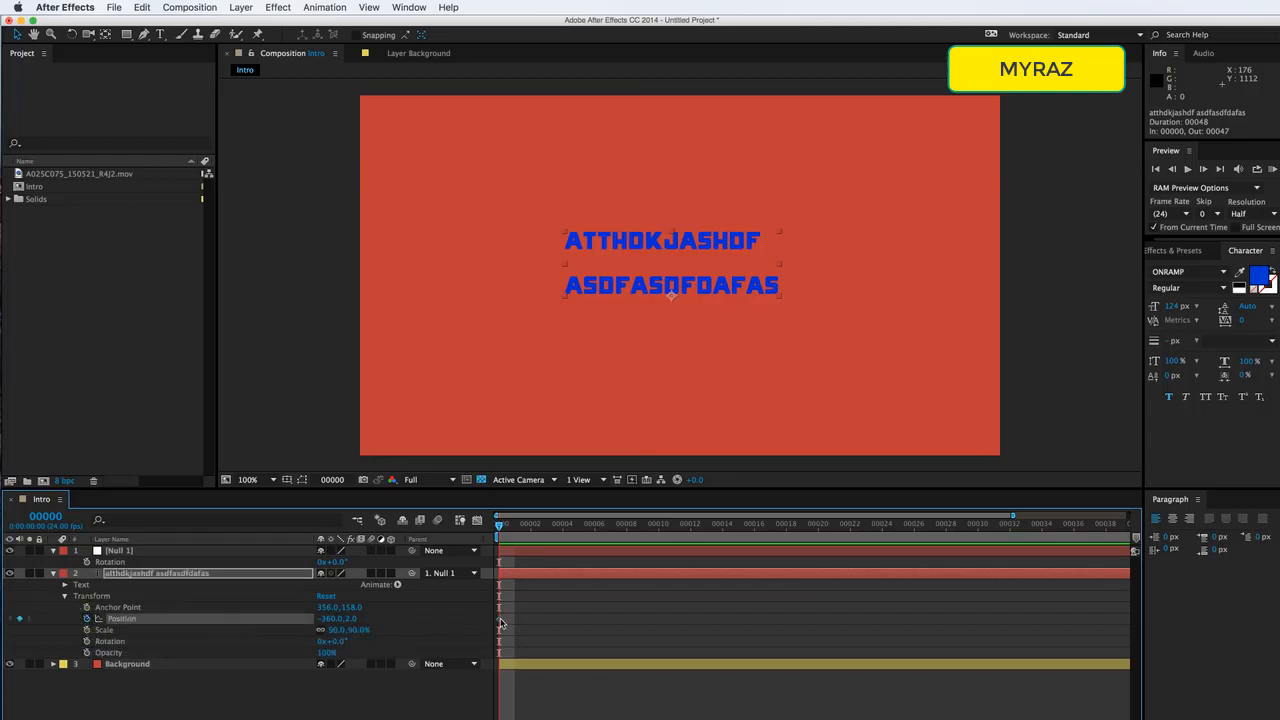
drag(511, 541, 818, 538)
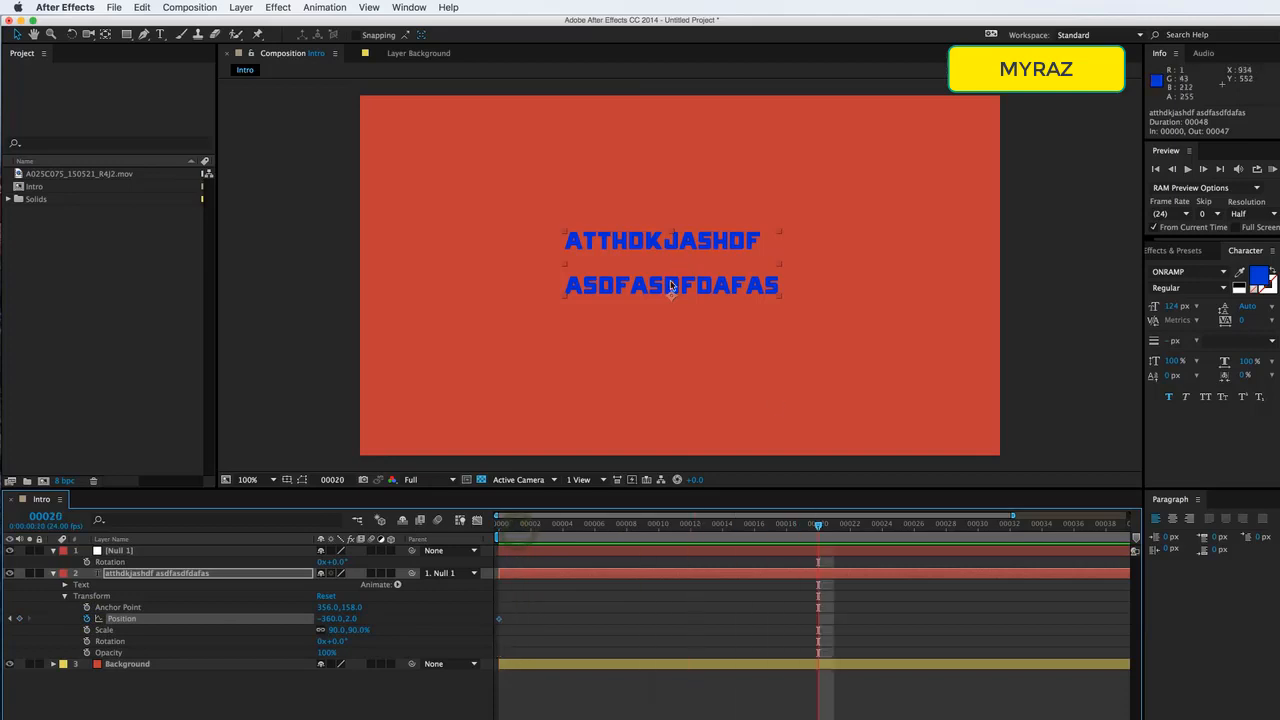
drag(721, 284, 891, 273)
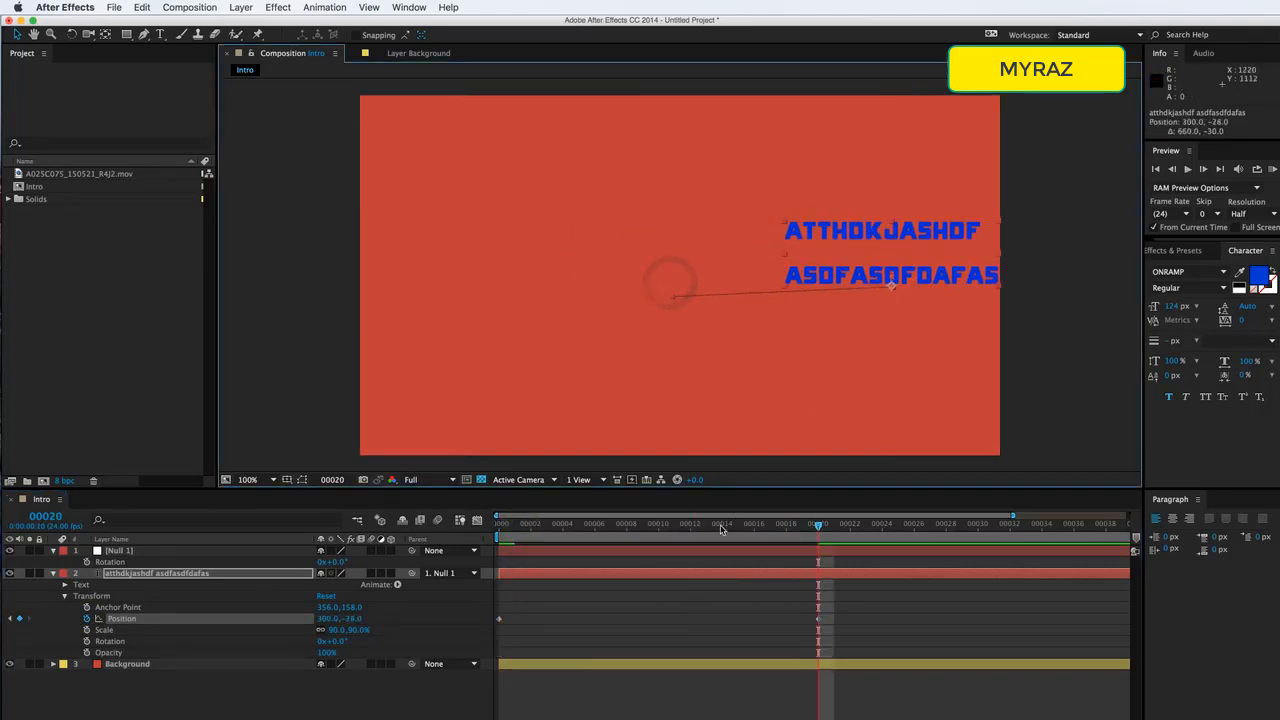
Scrub through the text animation, return to frame 0, and collapse the properties of the text and null layers
drag(792, 525, 767, 564)
key(Home)
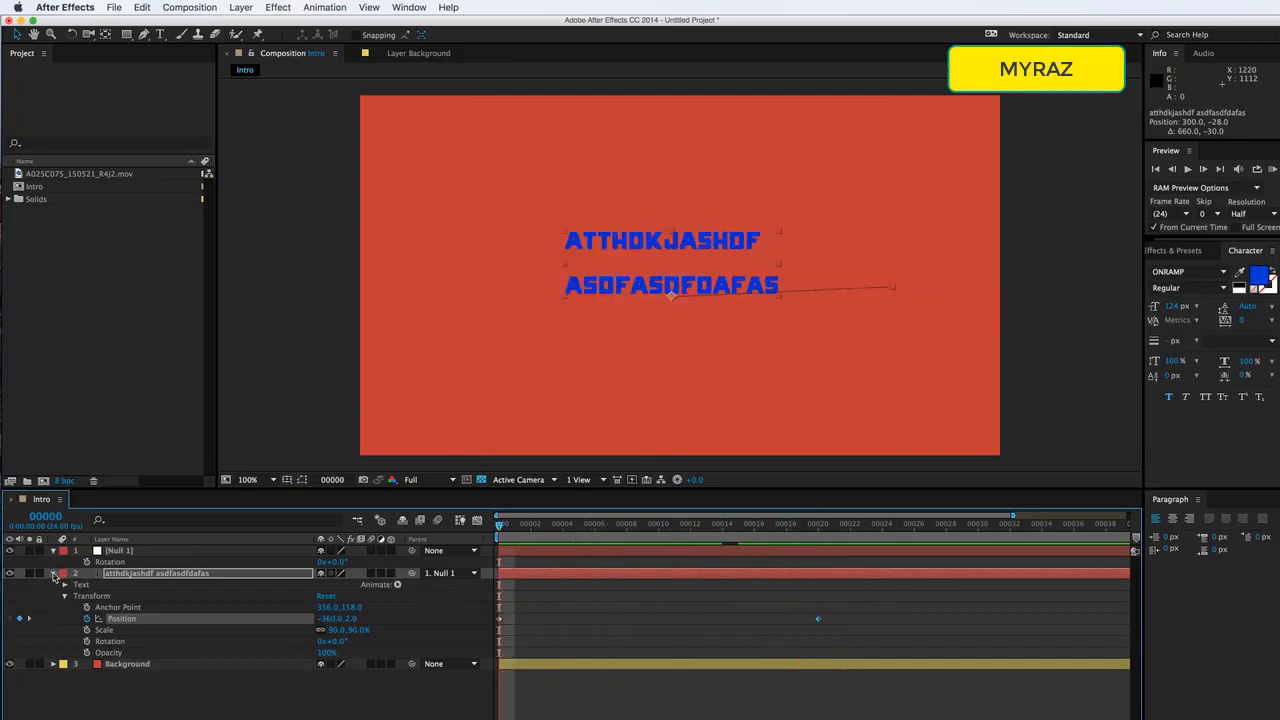
click(54, 573)
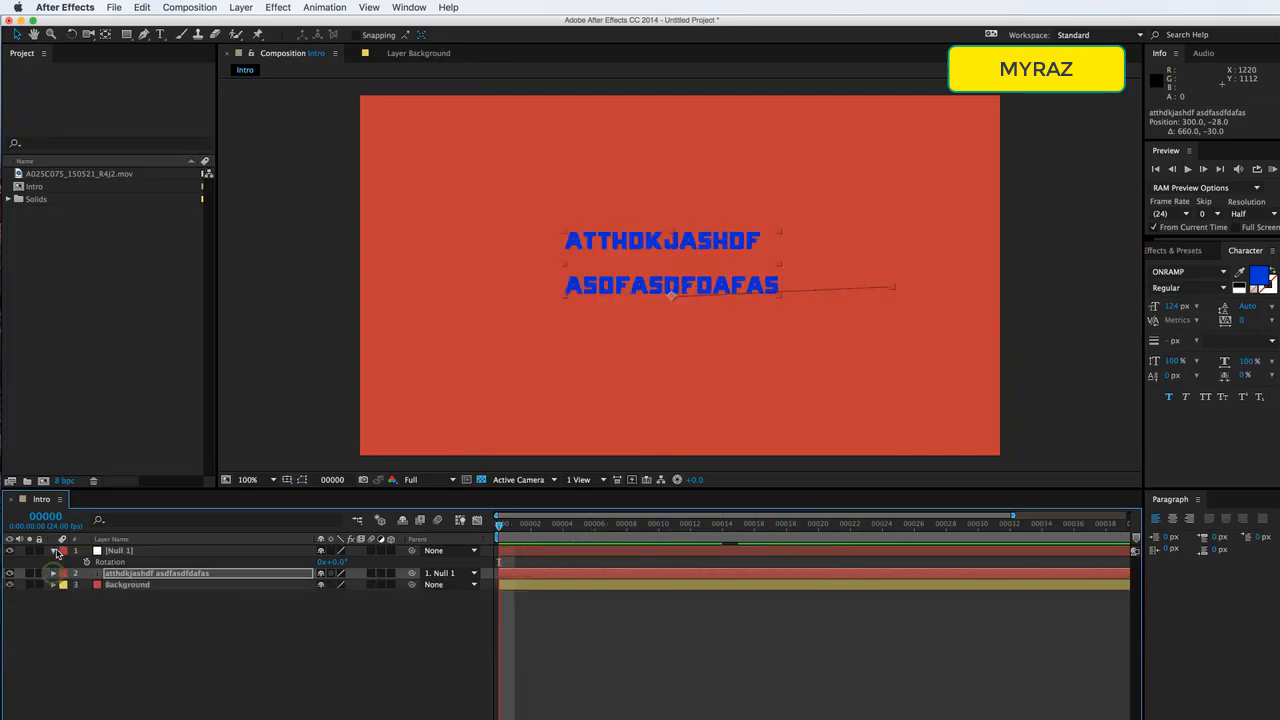
click(54, 550)
click(258, 615)
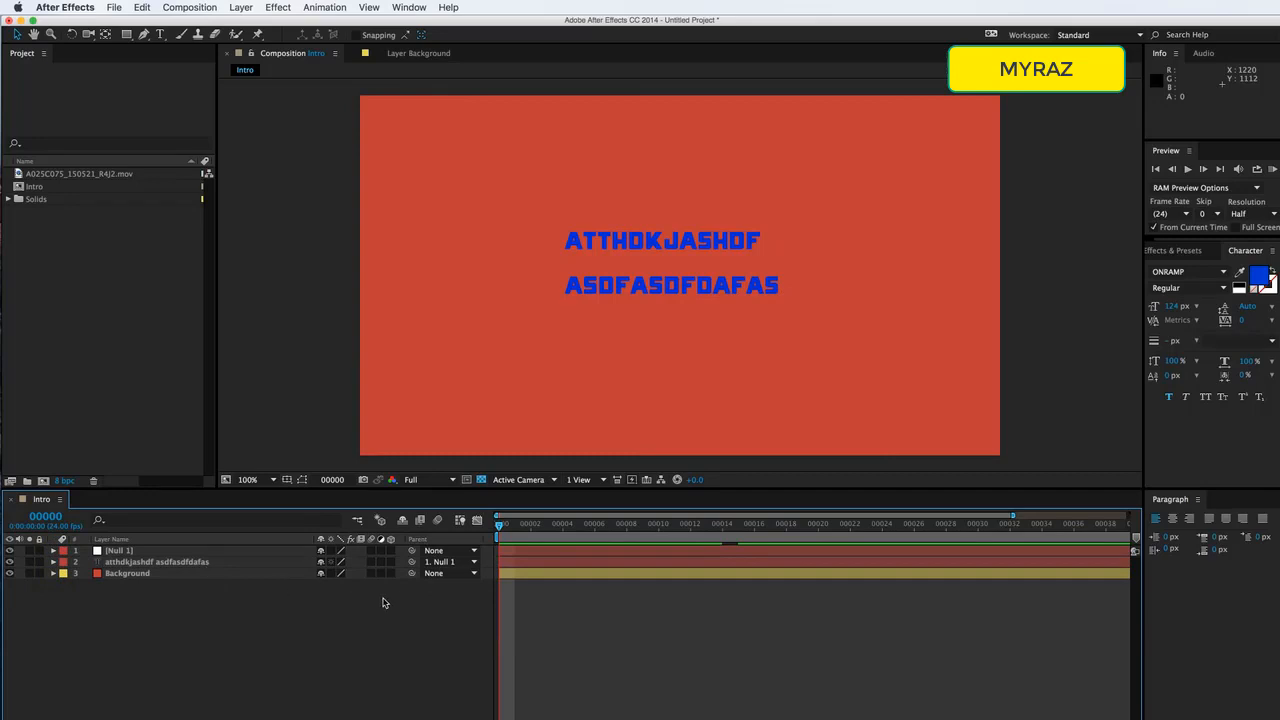
drag(545, 490, 541, 588)
click(215, 551)
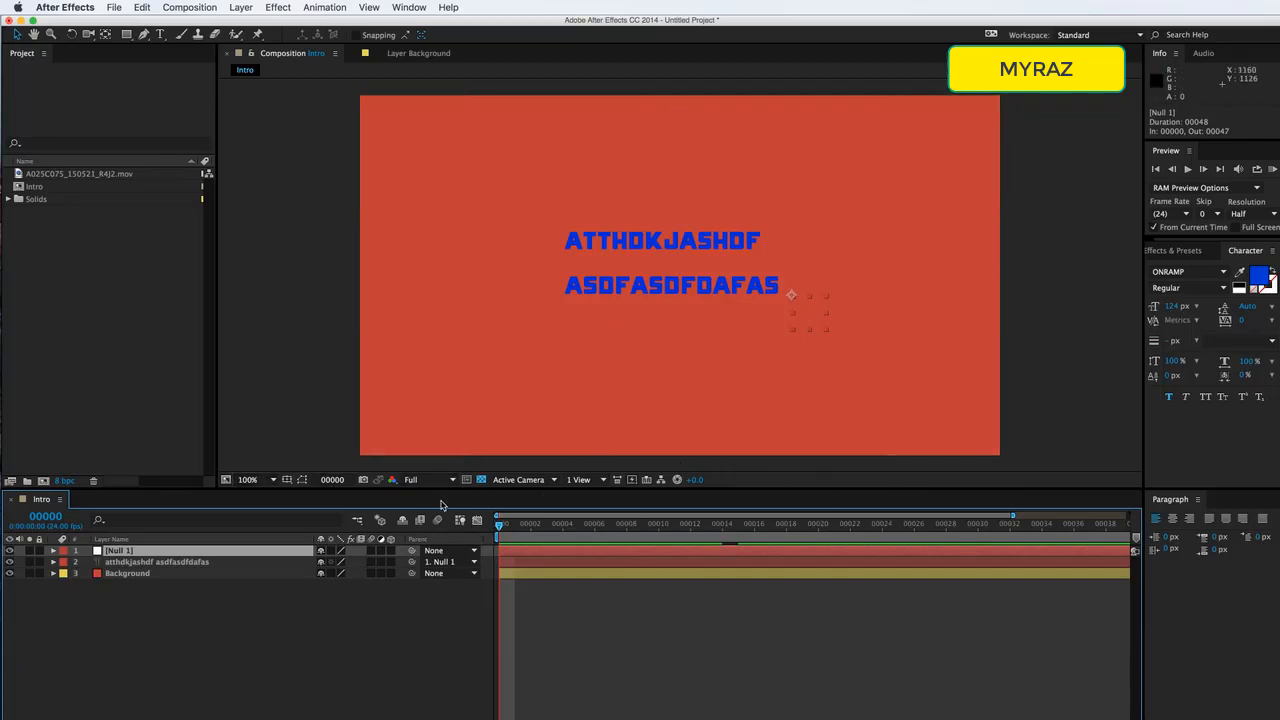
click(280, 642)
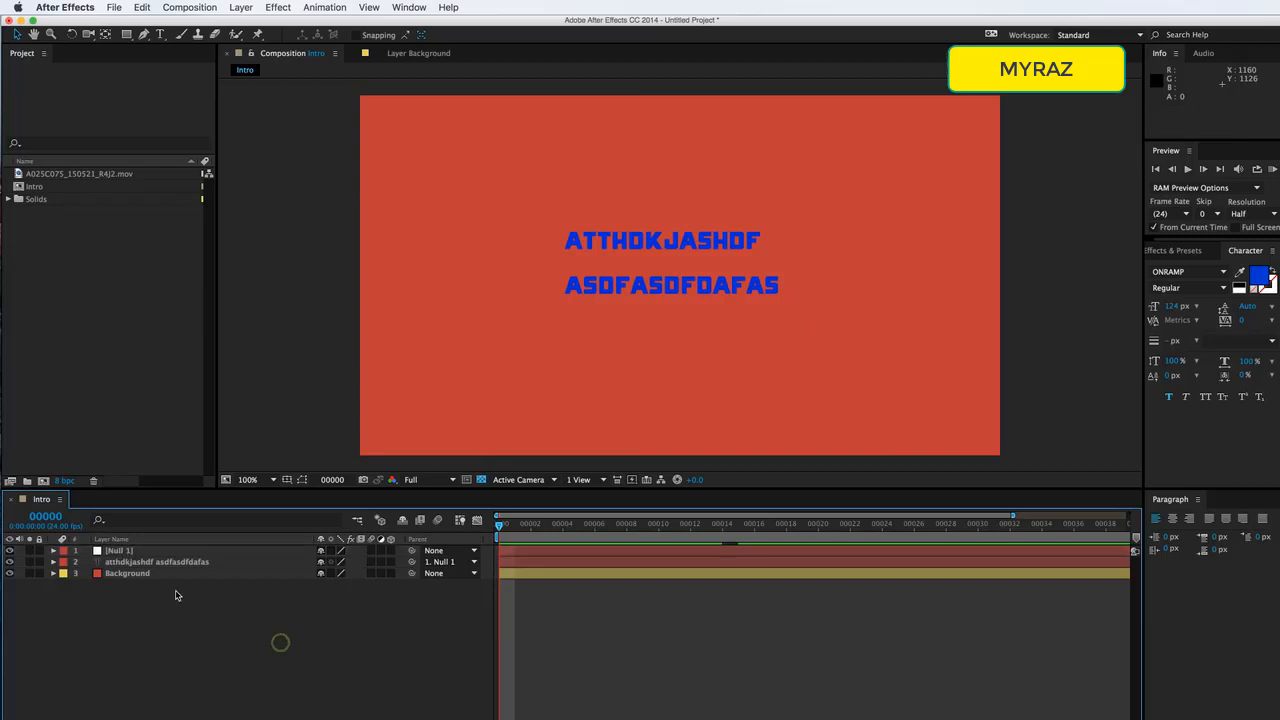
right_click(303, 325)
mouse_move(320, 332)
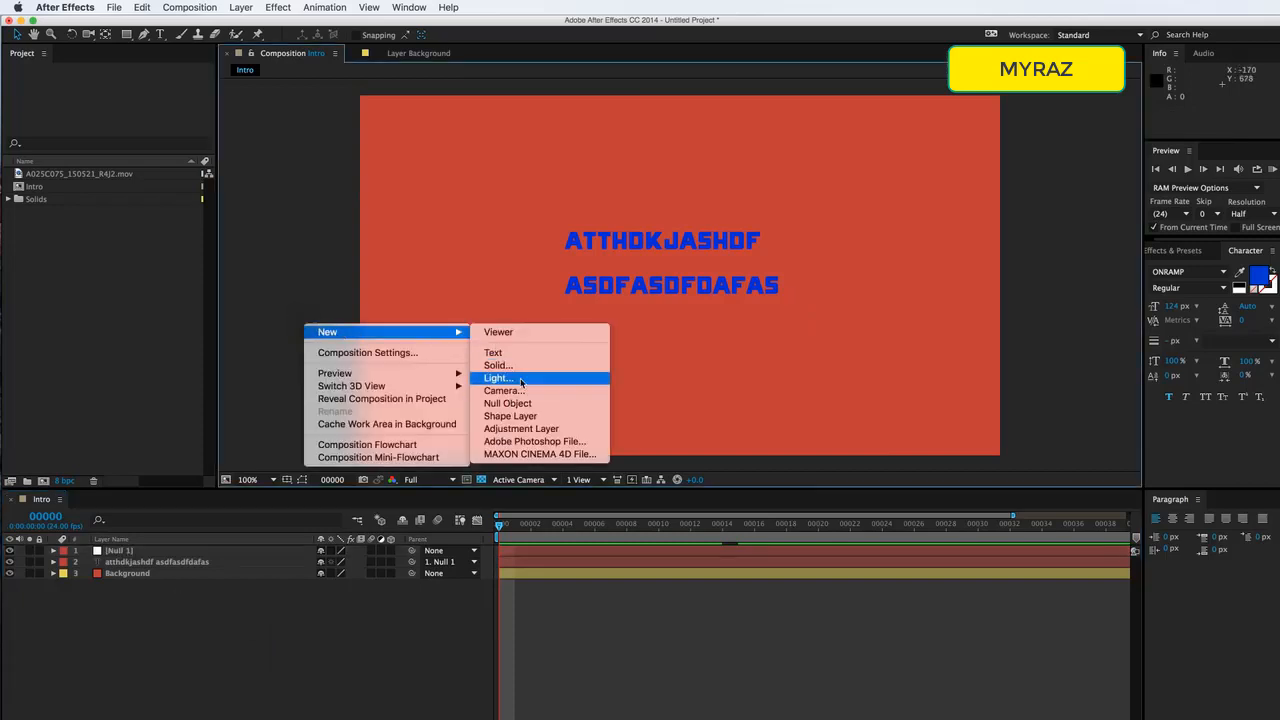
click(195, 671)
Examine the Background layer's Transform properties, then collapse the layer and deselect it
drag(155, 562, 150, 580)
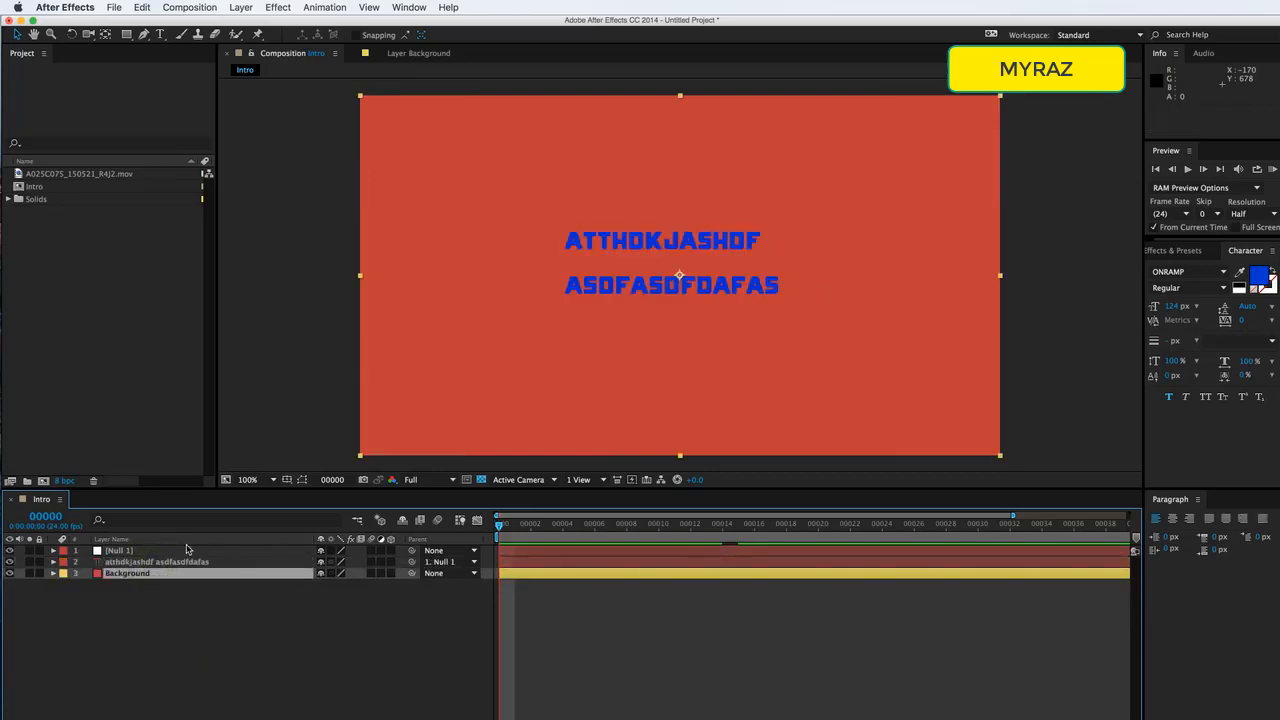
click(53, 573)
click(64, 584)
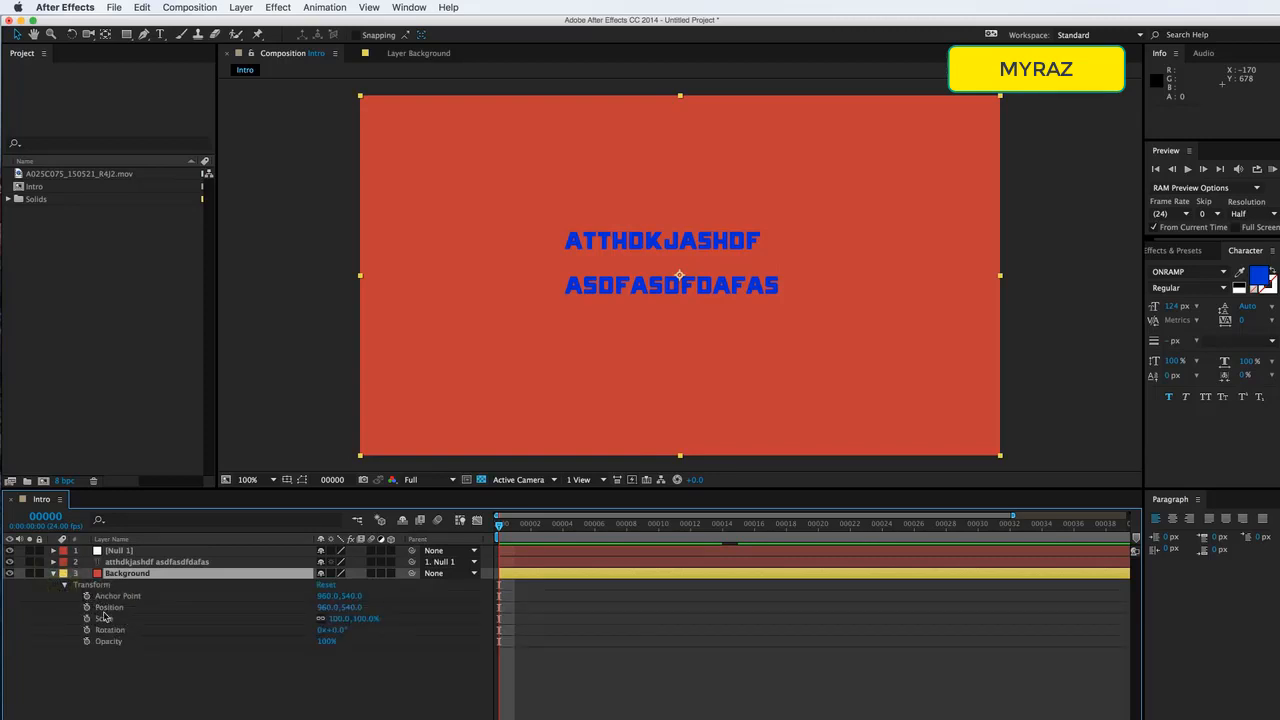
click(53, 573)
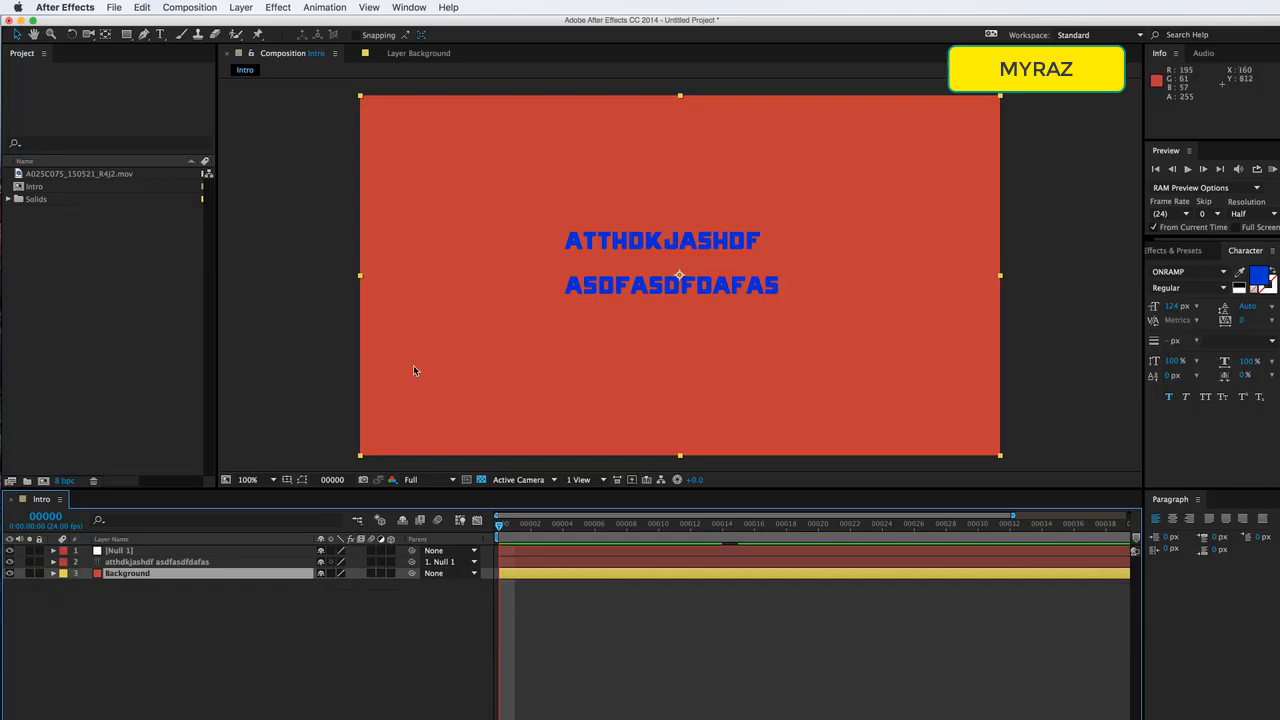
click(324, 254)
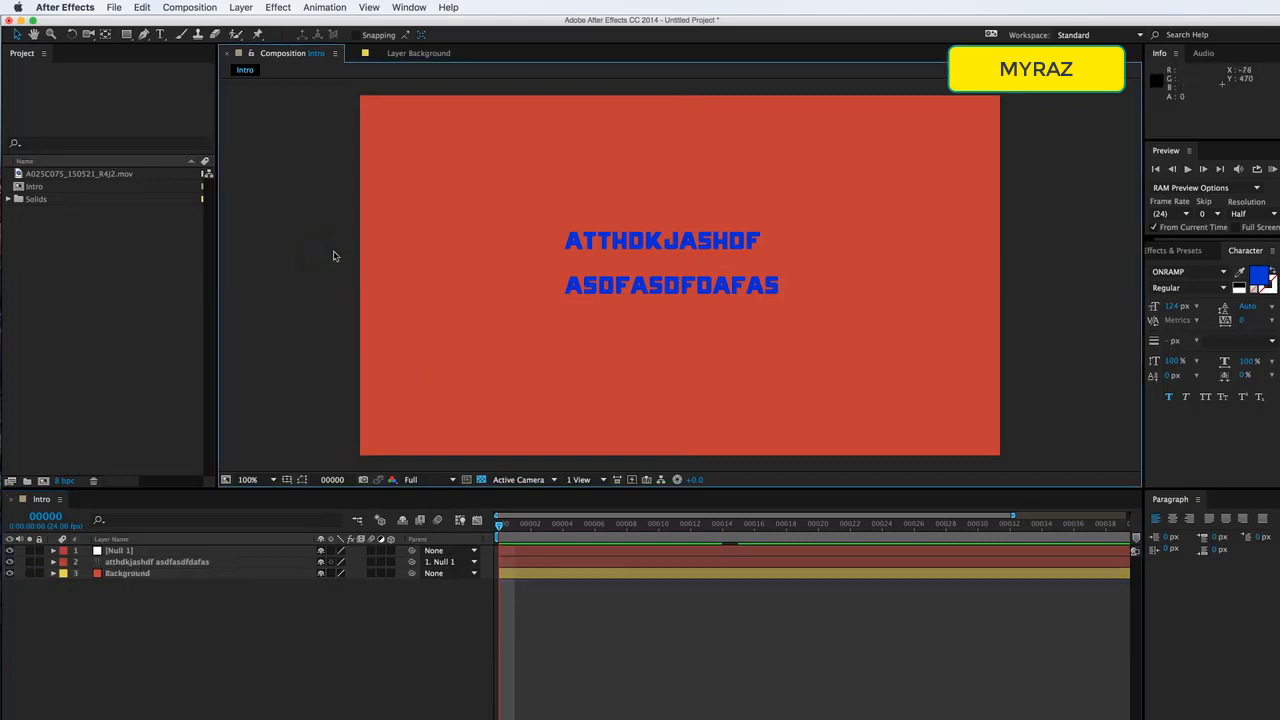